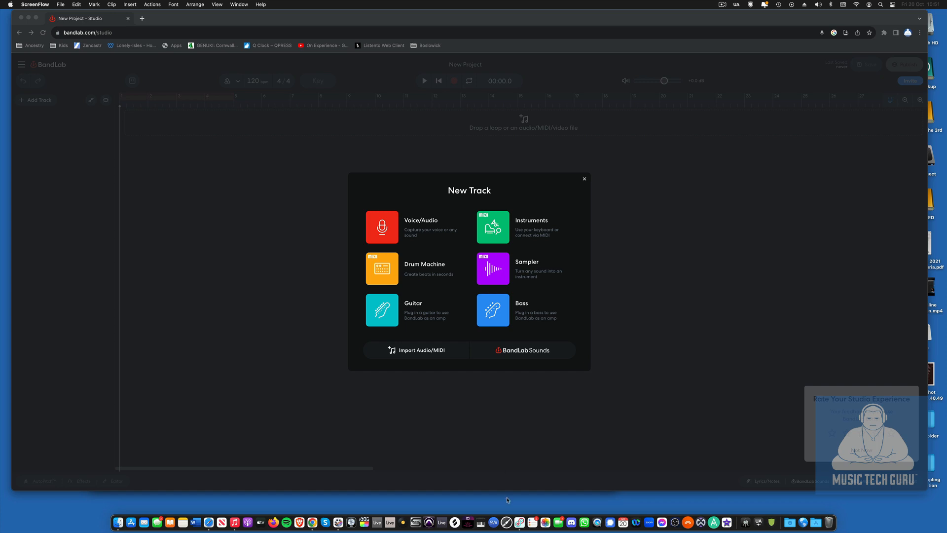
Open the BandLab Sounds library and search its packs for "reggae dub roots".
{"action": "left_click", "coordinate": [524, 352]}
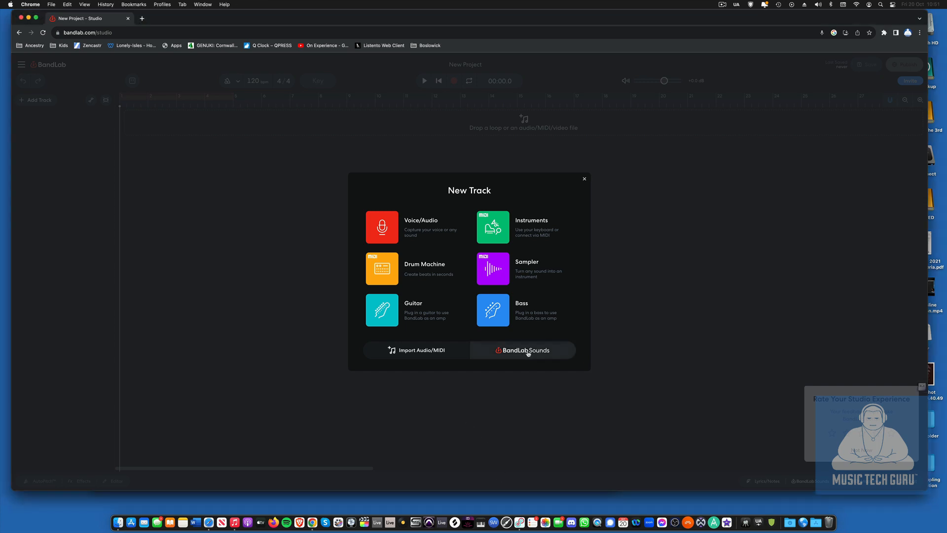
{"action": "left_click", "coordinate": [528, 354]}
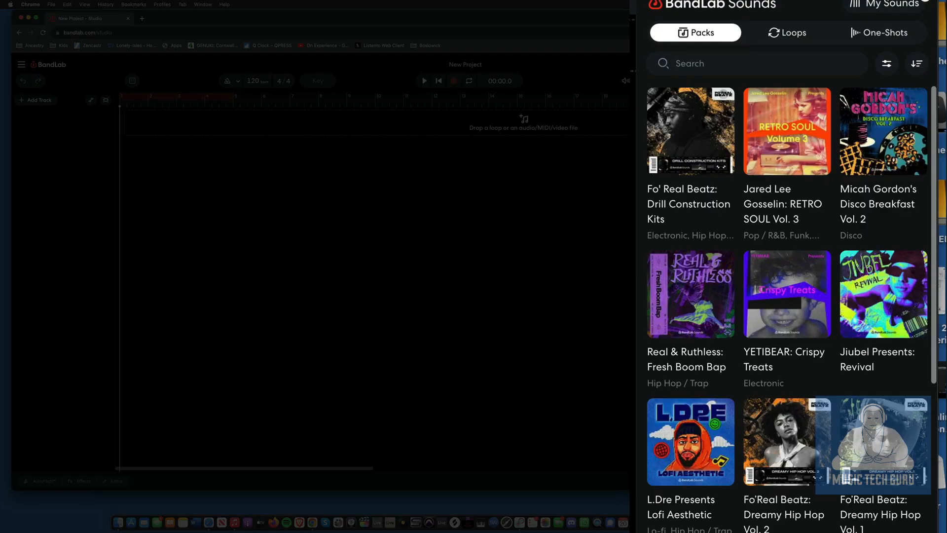
{"action": "left_click", "coordinate": [704, 65]}
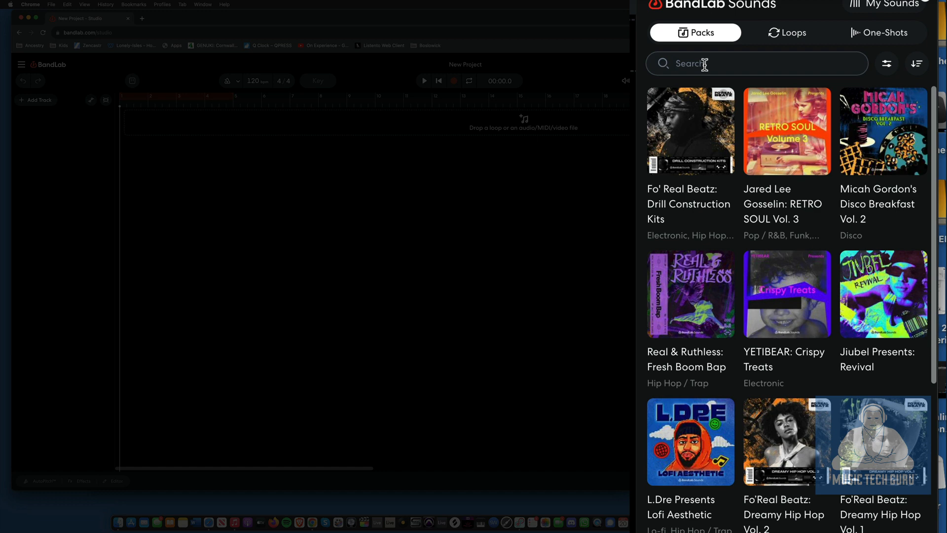
{"action": "type", "text": "re"}
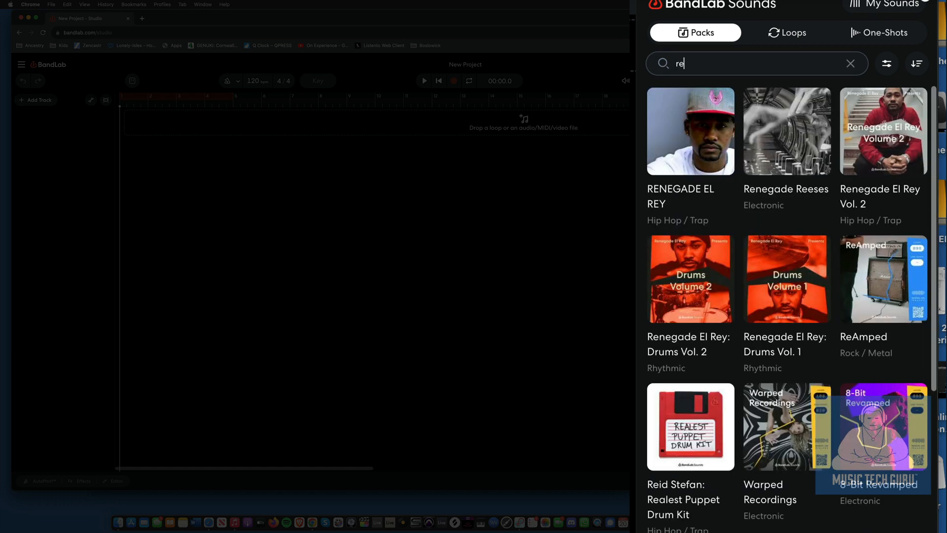
{"action": "type", "text": "ggae "}
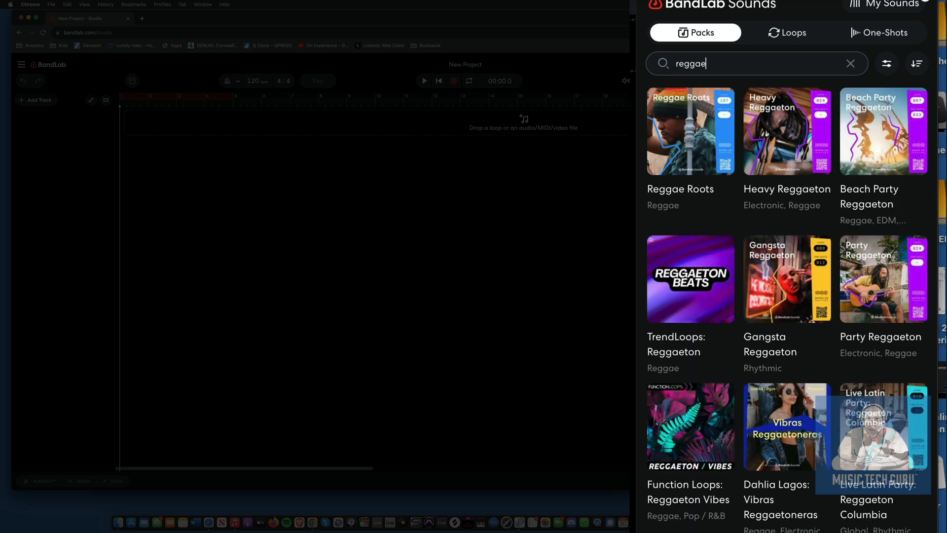
{"action": "type", "text": "du"}
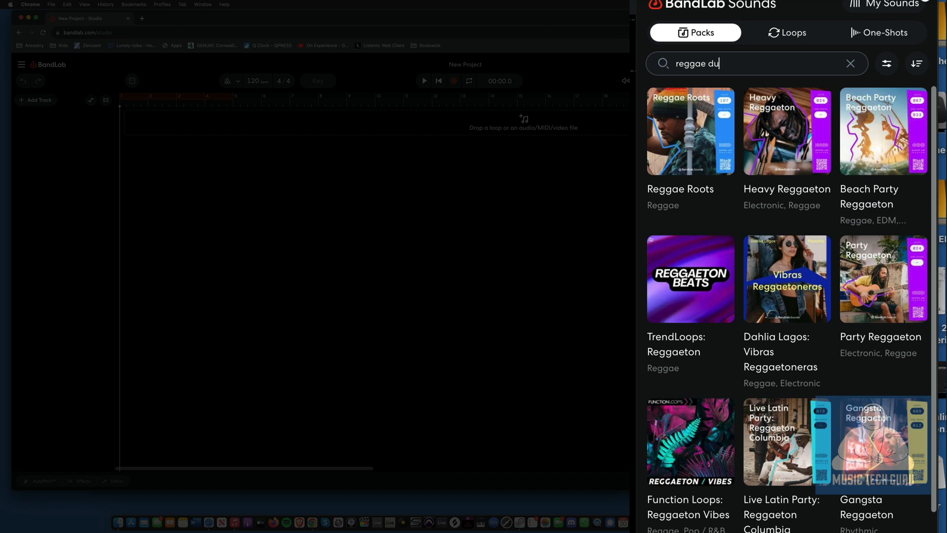
{"action": "type", "text": "b roots"}
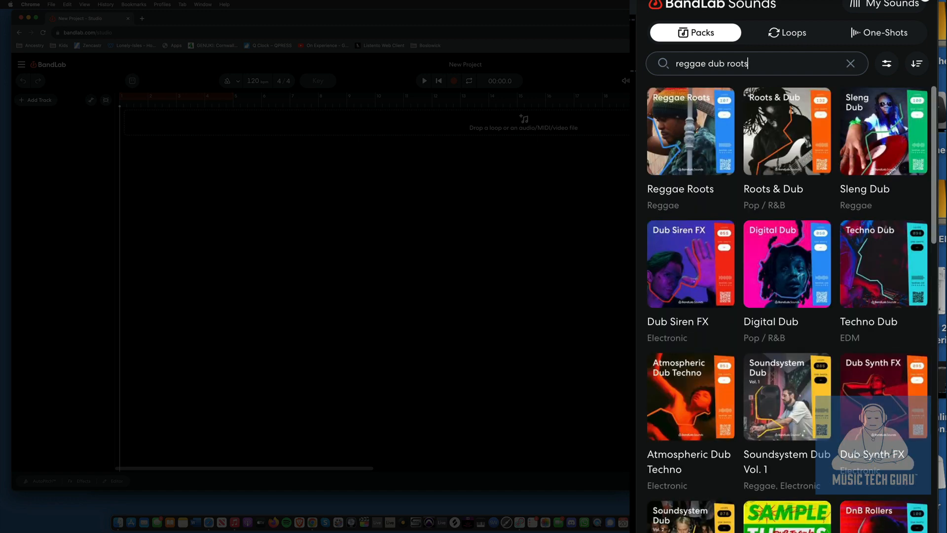
Open the Roots & Dub pack and search its loops for "drums".
{"action": "left_click", "coordinate": [765, 163]}
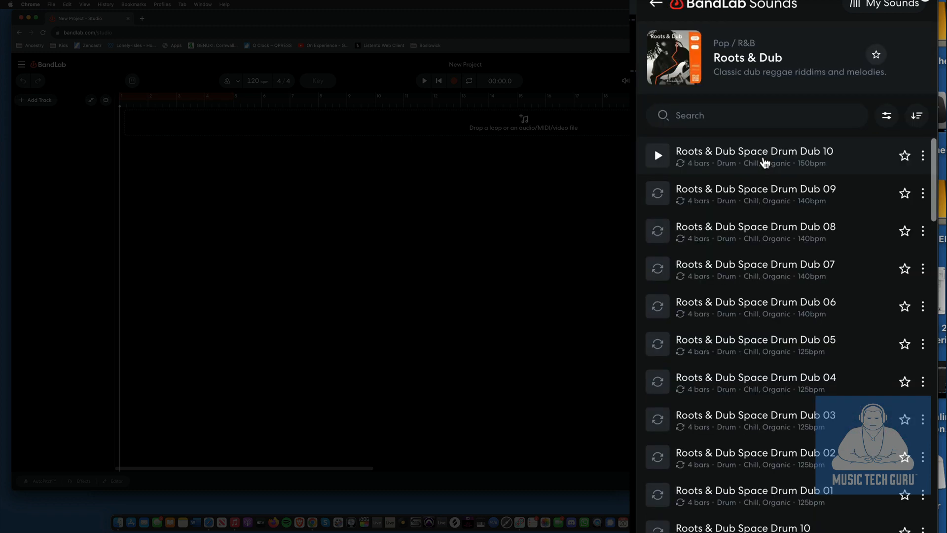
{"action": "left_click", "coordinate": [692, 114]}
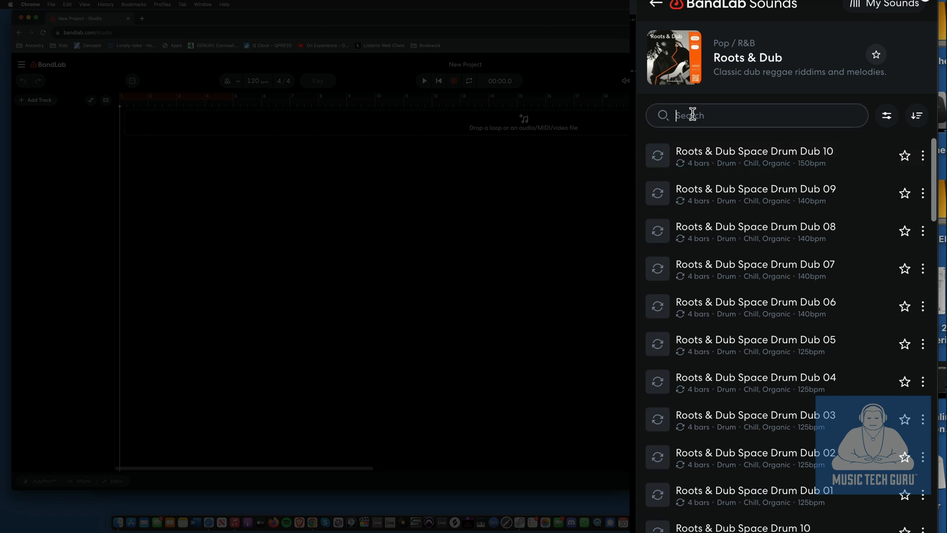
{"action": "type", "text": "drums"}
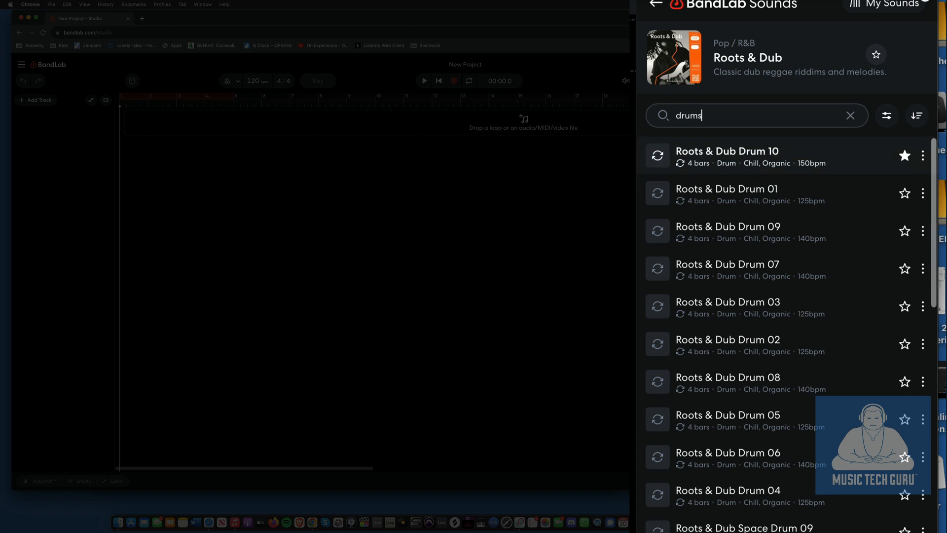
Preview the Roots & Dub Drum 10 loop and place it at bar 1 on a new track, matching the project tempo to 150 bpm.
{"action": "left_click", "coordinate": [658, 156]}
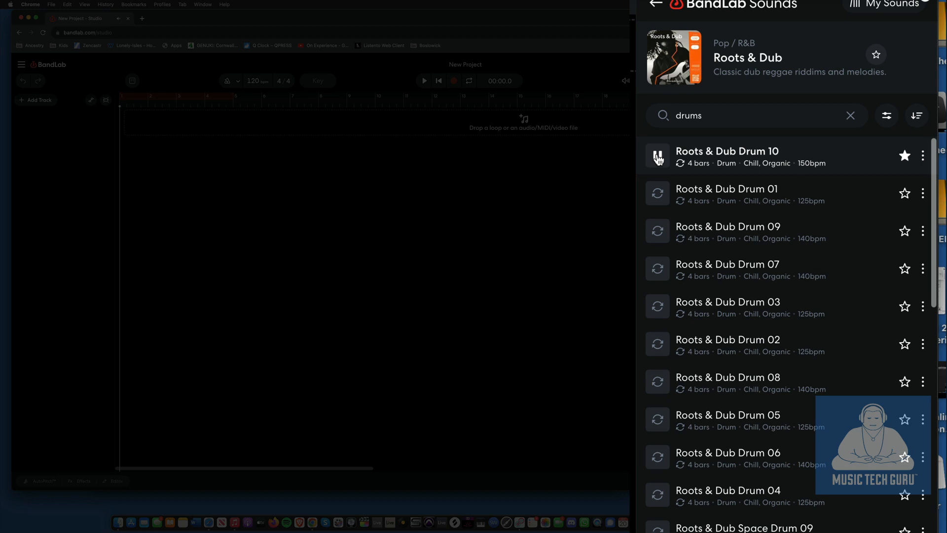
{"action": "left_click", "coordinate": [658, 156]}
{"action": "left_click_drag", "start_coordinate": [817, 175], "coordinate": [120, 122]}
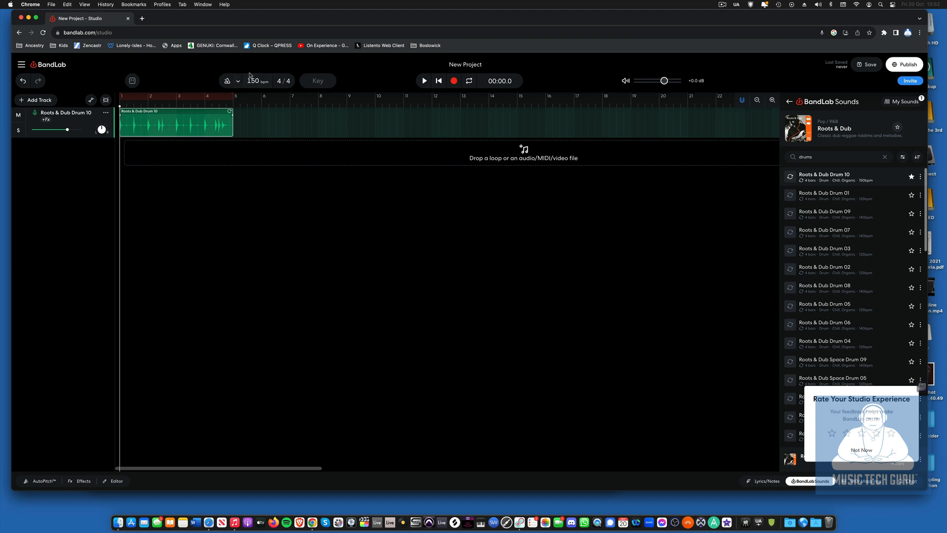
Turn on cycle looping over the first four bars and start playback of the drum loop.
{"action": "left_click", "coordinate": [159, 95]}
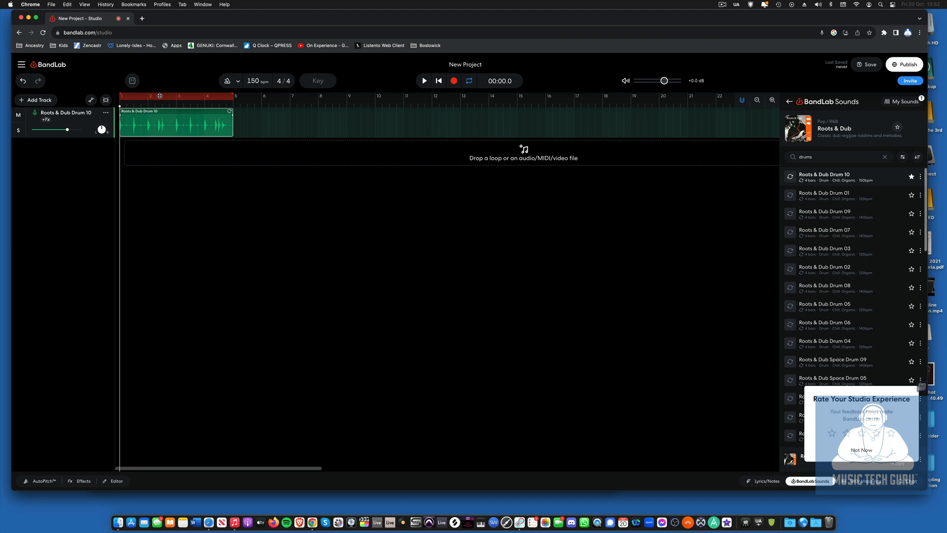
{"action": "key", "text": "space"}
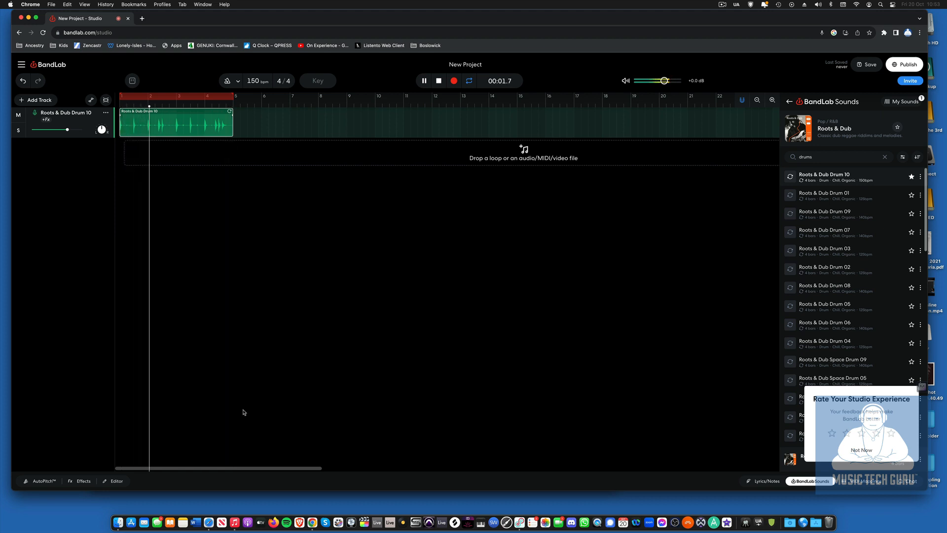
Add a virtual instrument track and set its instrument to Dub Bass, found by searching for "bass".
{"action": "left_click", "coordinate": [43, 101]}
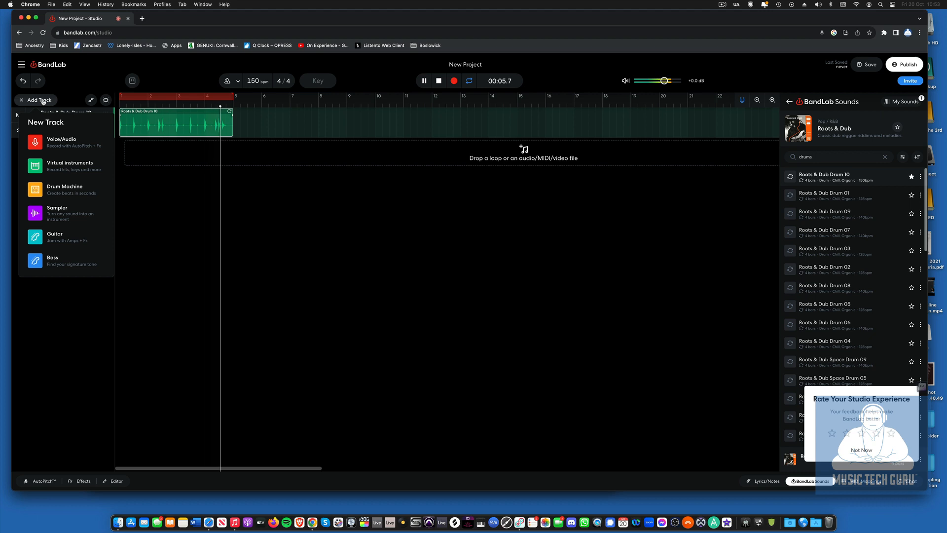
{"action": "left_click", "coordinate": [66, 166]}
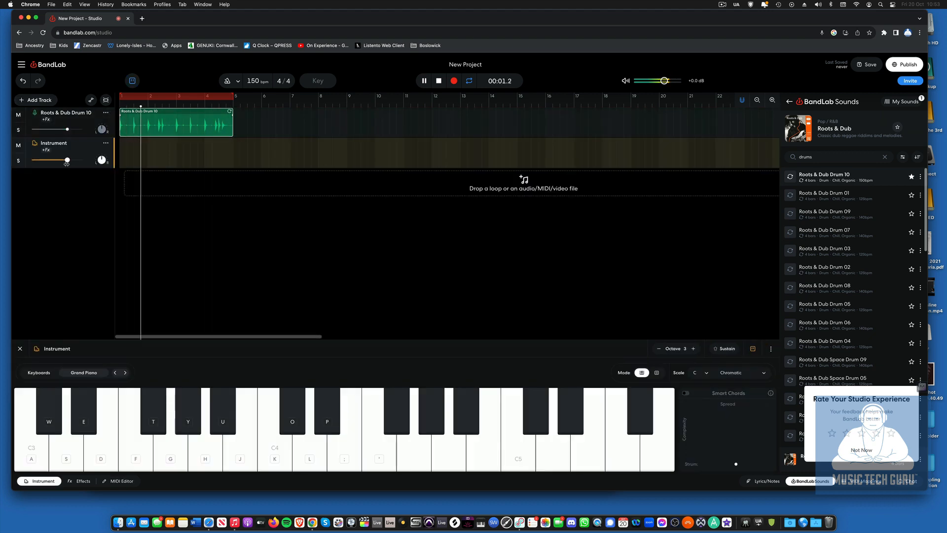
{"action": "left_click", "coordinate": [75, 373]}
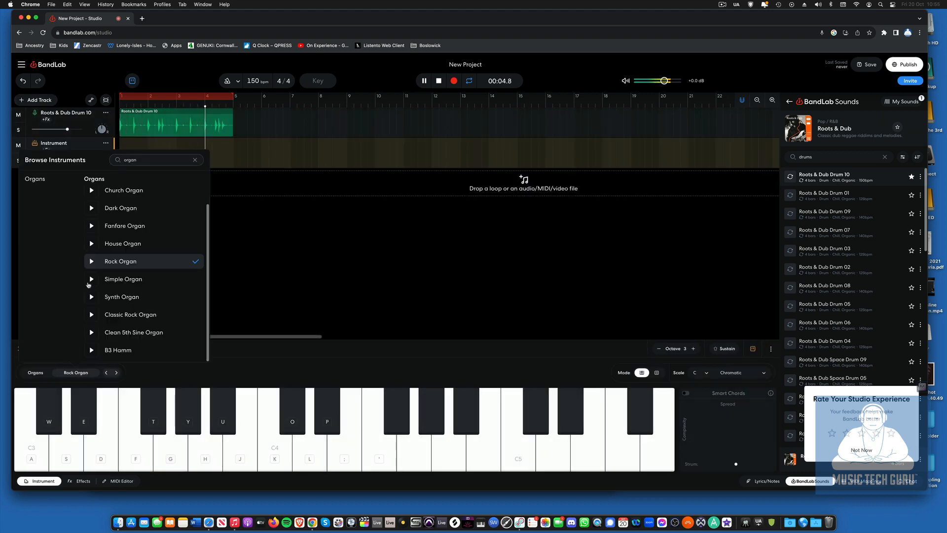
{"action": "key", "text": "BackSpace"}
{"action": "key", "text": "BackSpace"}
{"action": "key", "text": "BackSpace"}
{"action": "key", "text": "BackSpace"}
{"action": "key", "text": "BackSpace"}
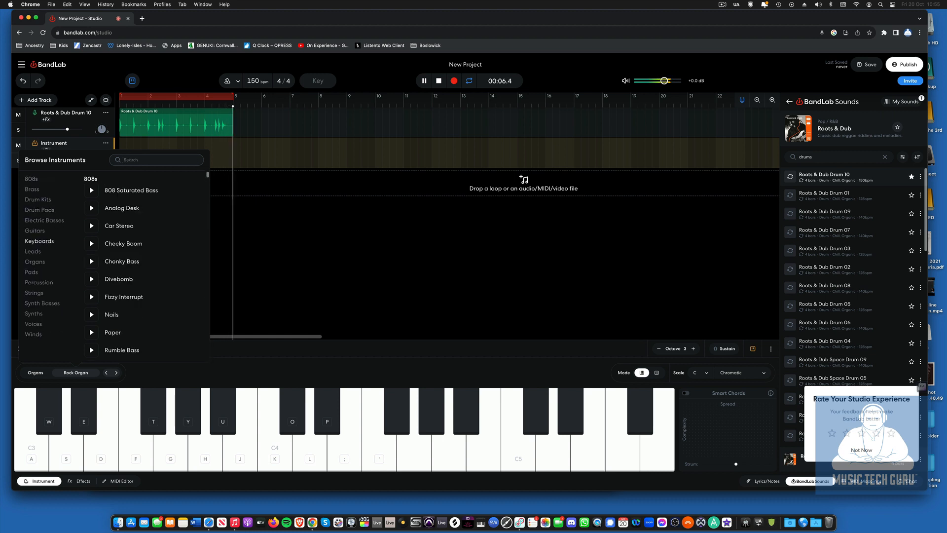
{"action": "type", "text": "bass"}
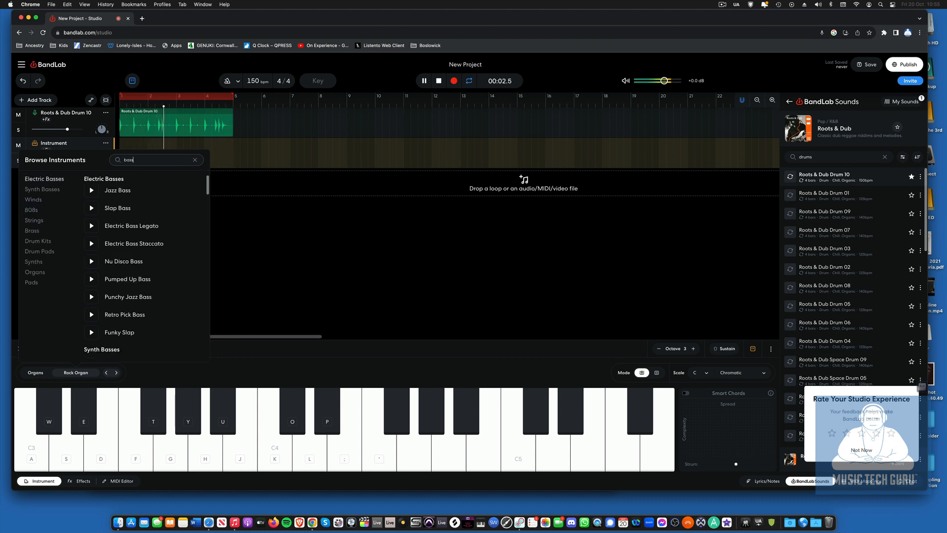
{"action": "scroll", "coordinate": [90, 208], "scroll_direction": "up", "scroll_amount": 2}
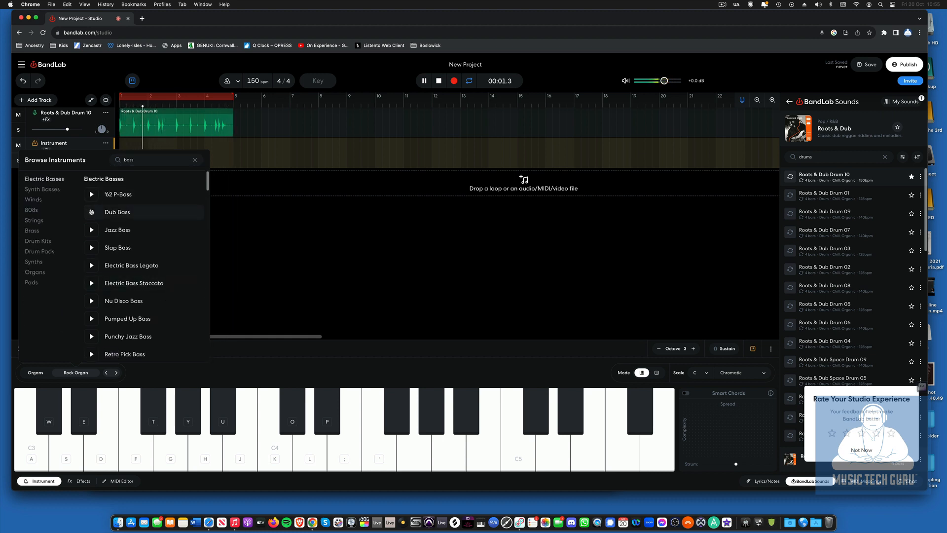
{"action": "left_click", "coordinate": [132, 212]}
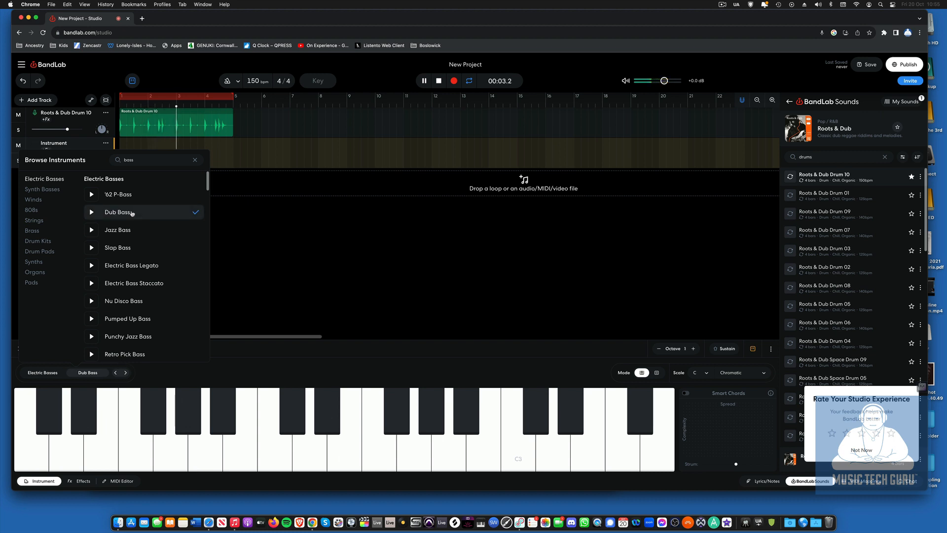
{"action": "left_click", "coordinate": [228, 200]}
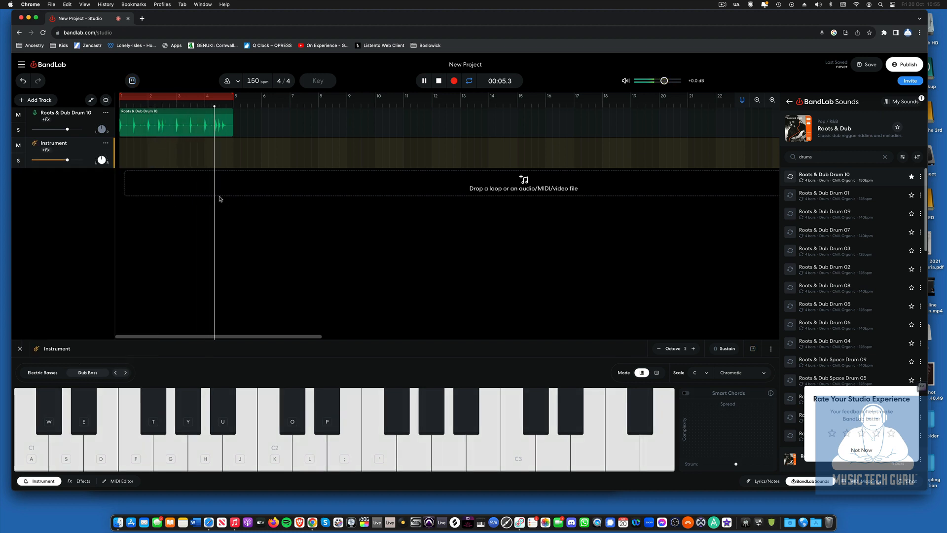
Set the keyboard octave to 0 and record a four-bar bass line on the instrument track over the drums.
{"action": "left_click", "coordinate": [659, 348]}
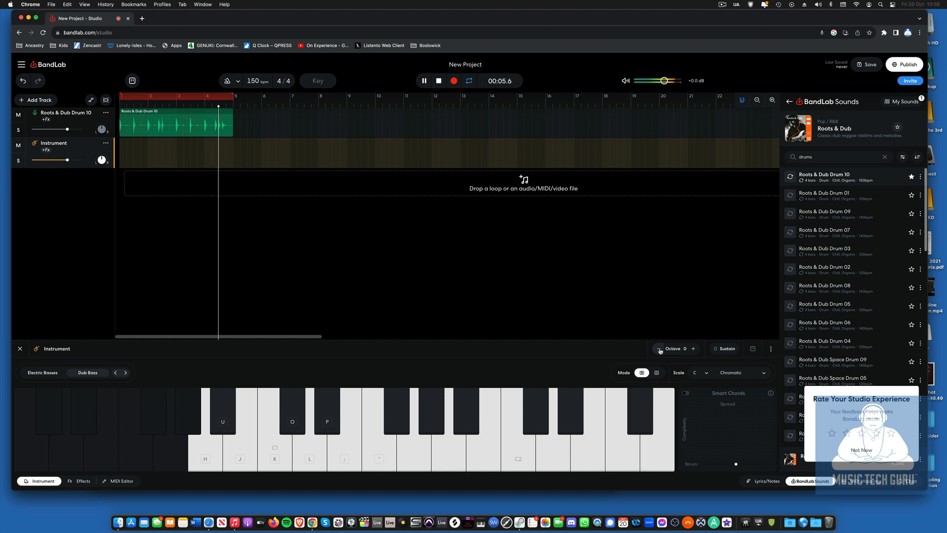
{"action": "key", "text": "space"}
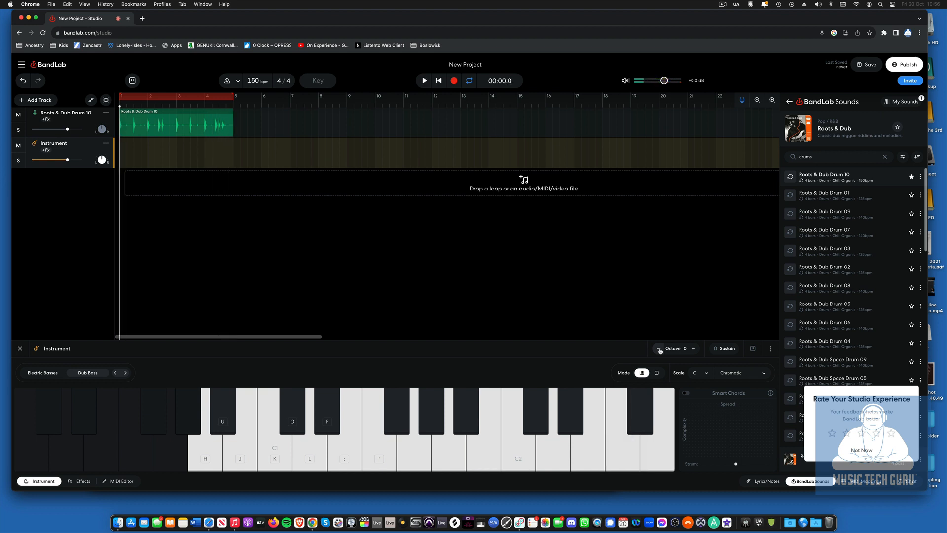
{"action": "key", "text": "r"}
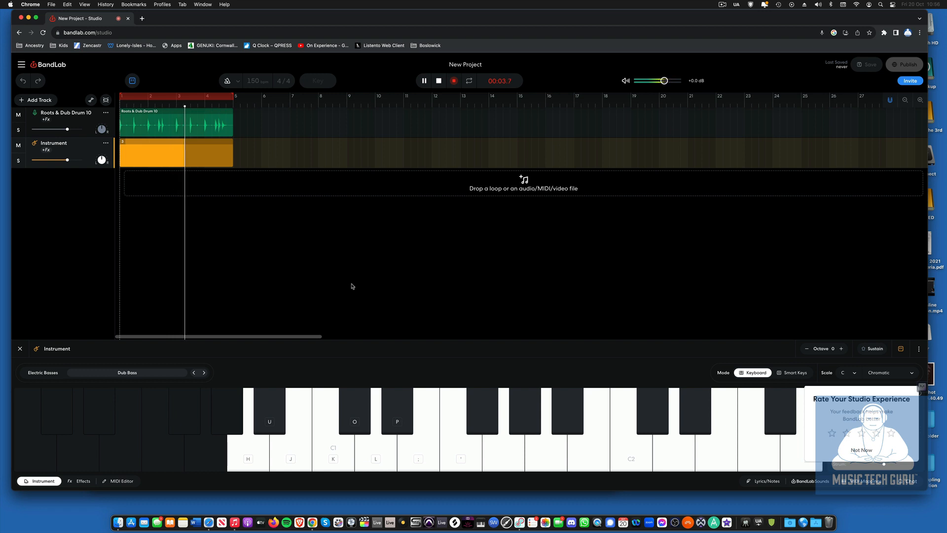
{"action": "left_click", "coordinate": [438, 81]}
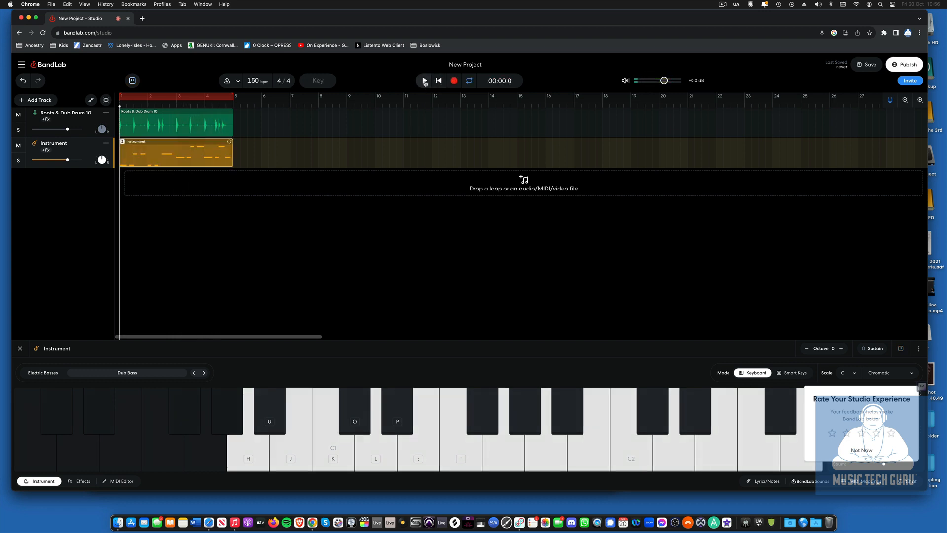
Play back the recorded bass line together with the drum loop, and stop playback.
{"action": "left_click", "coordinate": [424, 81]}
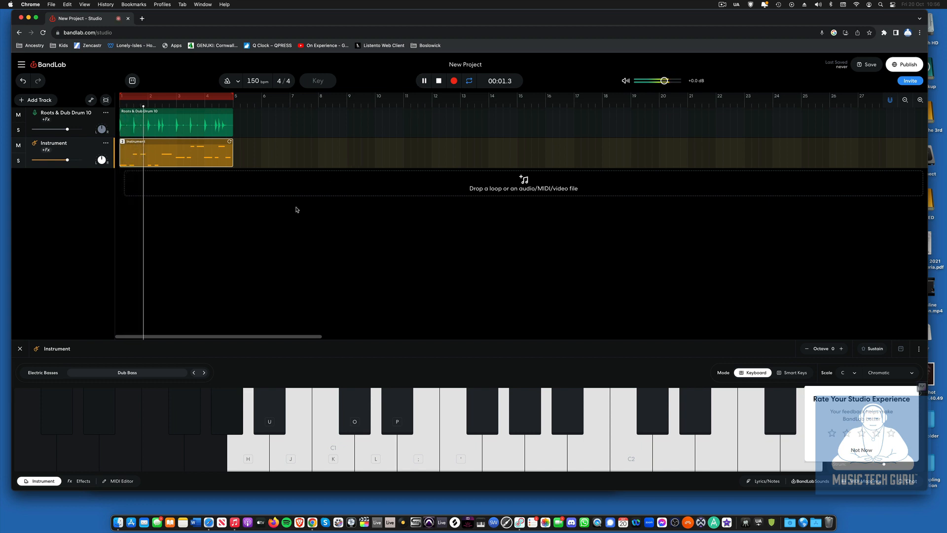
{"action": "key", "text": "space"}
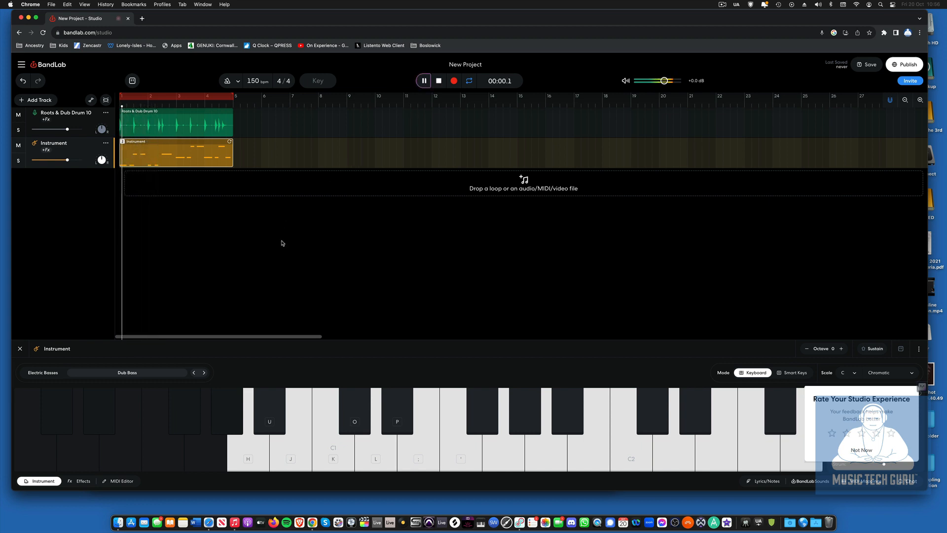
{"action": "key", "text": "space"}
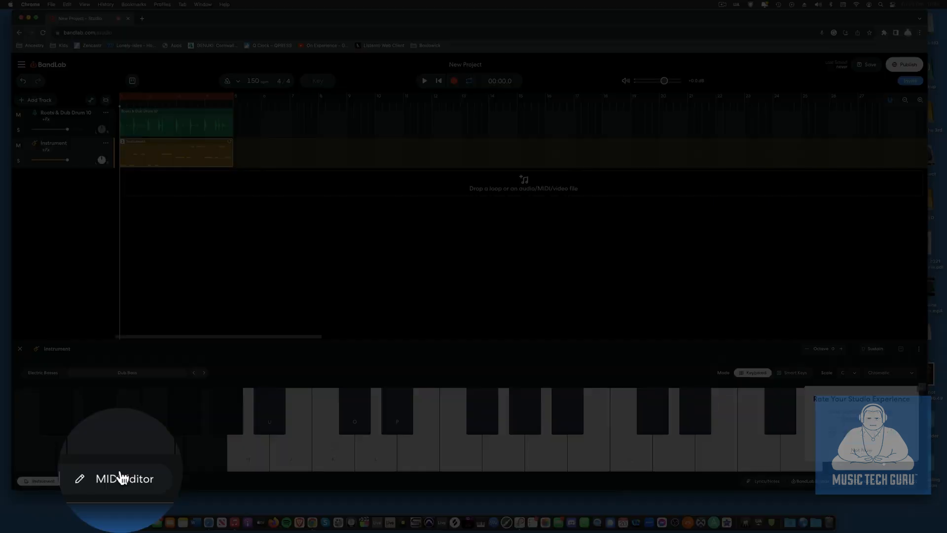
Open the bass region in the MIDI editor, select all its notes and quantize them to 1/16.
{"action": "left_click", "coordinate": [121, 481]}
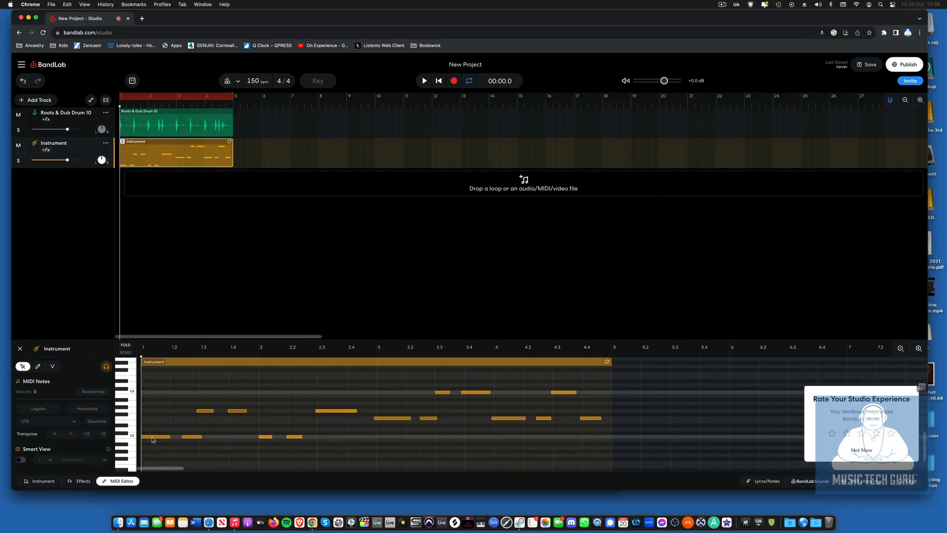
{"action": "left_click", "coordinate": [153, 437]}
{"action": "left_click_drag", "start_coordinate": [403, 452], "coordinate": [640, 457]}
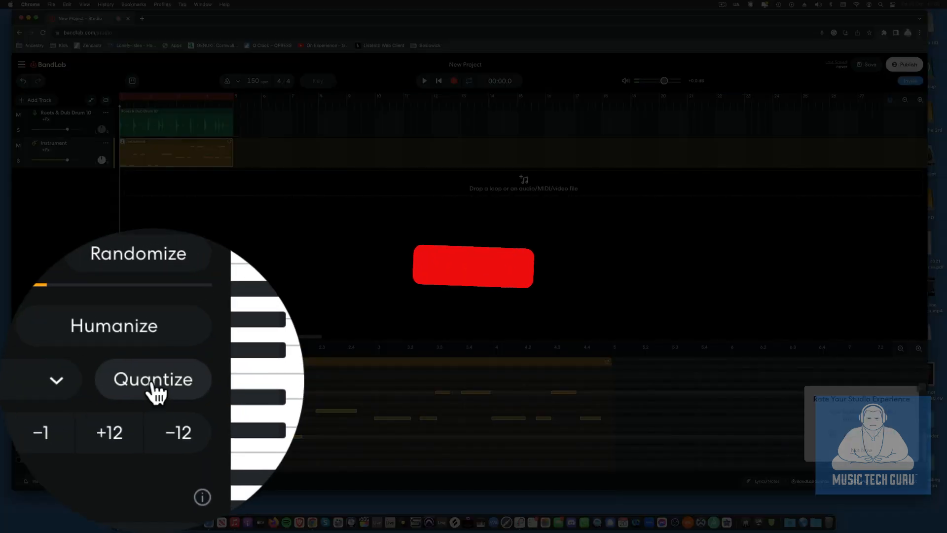
{"action": "left_click", "coordinate": [152, 383]}
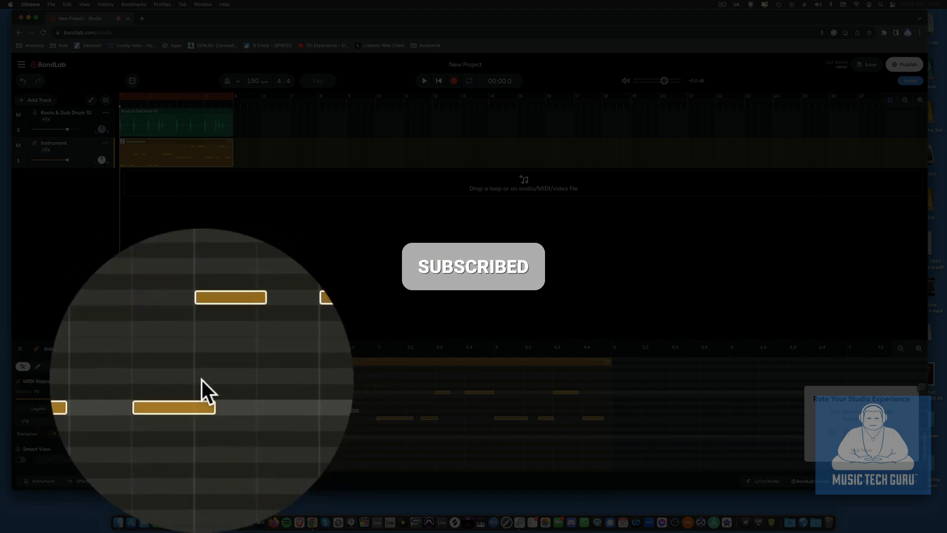
Play back the quantized bass line in the MIDI editor together with the drum loop, with the notes deselected.
{"action": "key", "text": "space"}
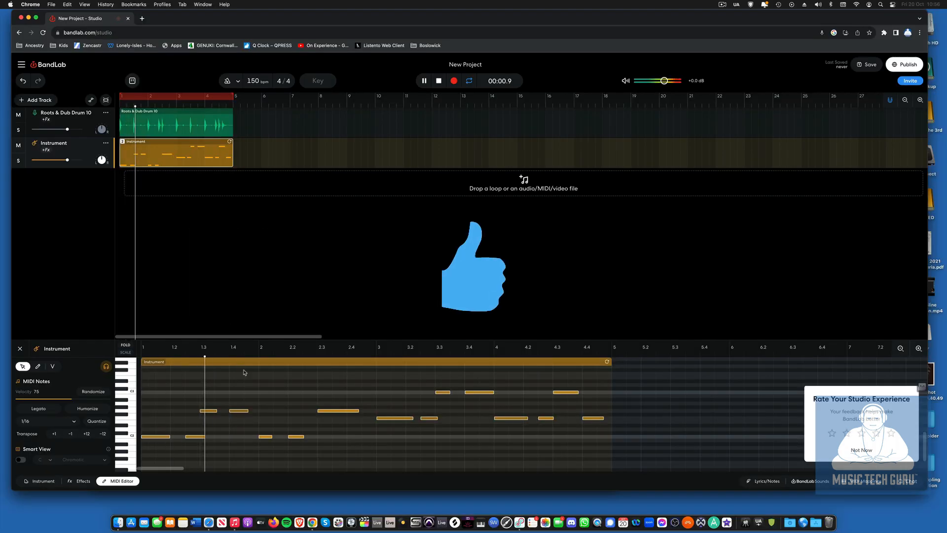
{"action": "left_click", "coordinate": [228, 456]}
{"action": "scroll", "coordinate": [186, 441], "scroll_direction": "down", "scroll_amount": 1}
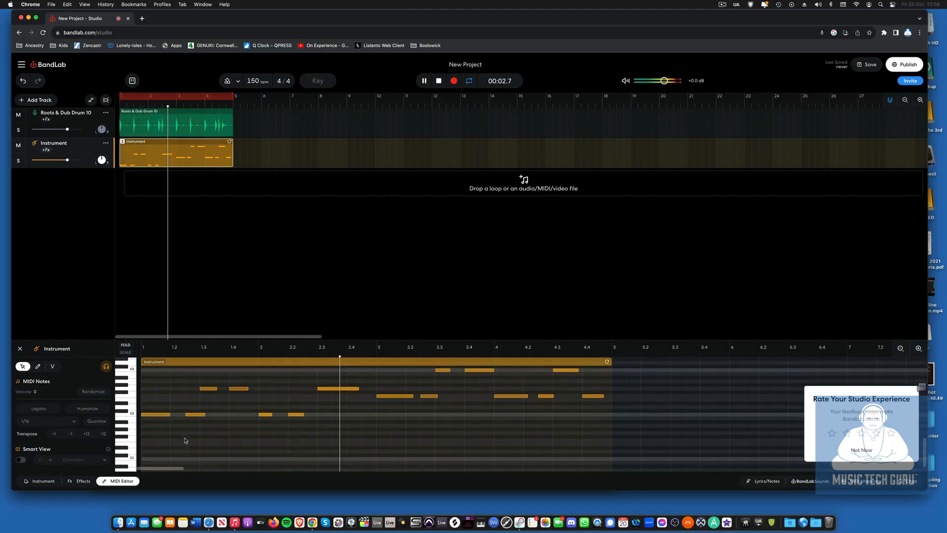
{"action": "scroll", "coordinate": [185, 441], "scroll_direction": "up", "scroll_amount": 1}
Try deleting the first note of the bass line during playback, and undo the deletion.
{"action": "left_click", "coordinate": [159, 408]}
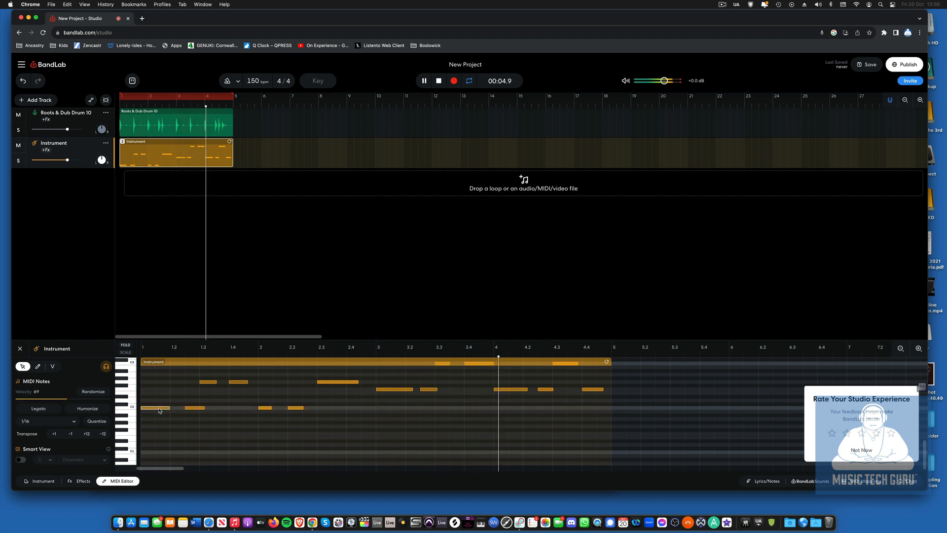
{"action": "key", "text": "Delete"}
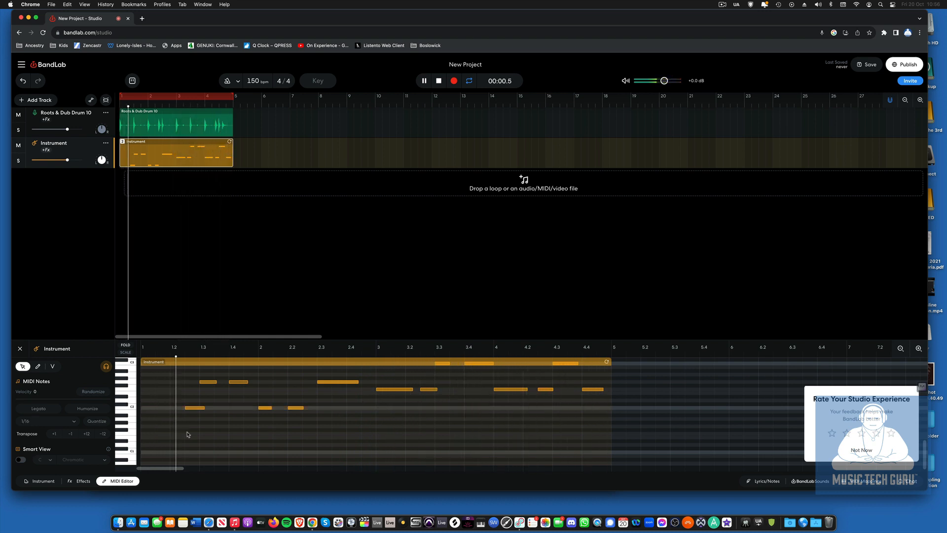
{"action": "scroll", "coordinate": [188, 434], "scroll_direction": "up", "scroll_amount": 1}
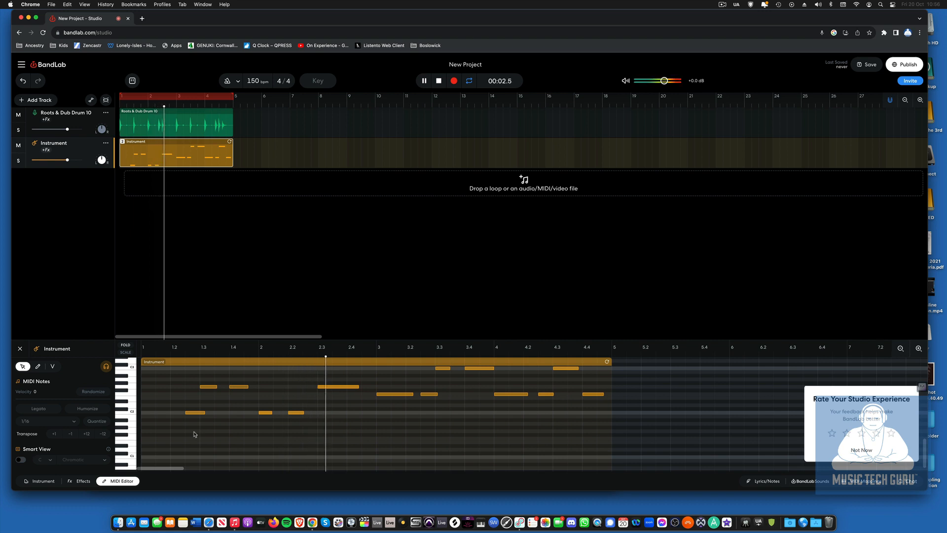
{"action": "key", "text": "super+z"}
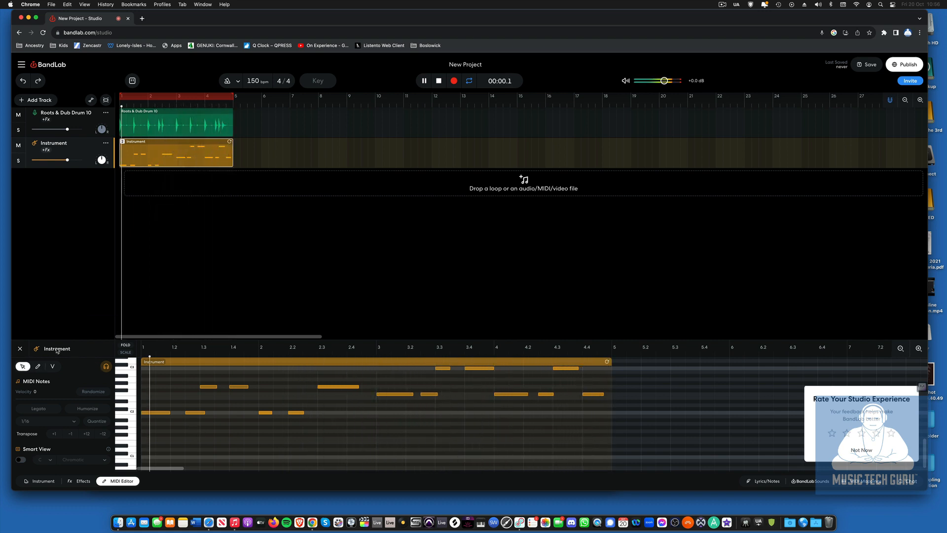
Try Electric Bass Legato on the bass track, and switch its instrument to Electric Bass Staccato.
{"action": "left_click", "coordinate": [41, 483]}
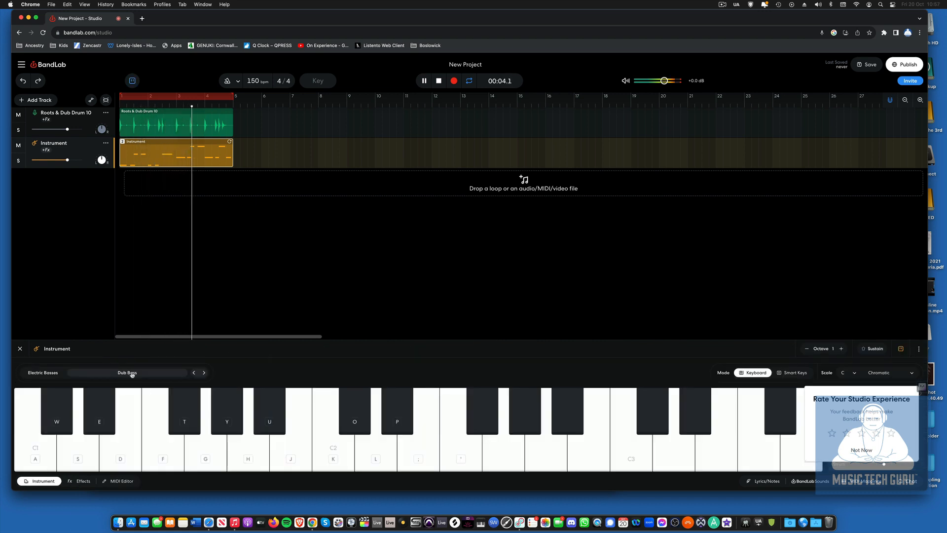
{"action": "left_click", "coordinate": [131, 374]}
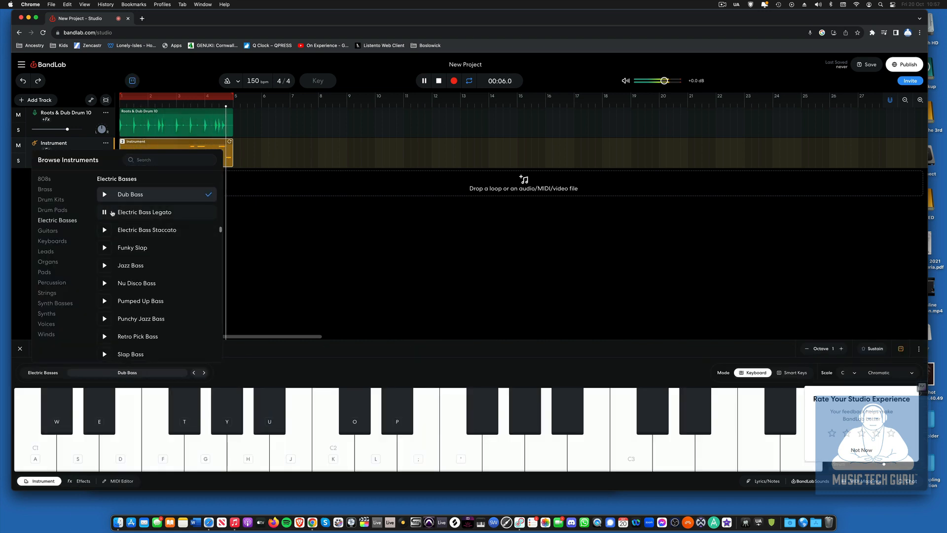
{"action": "left_click", "coordinate": [167, 213]}
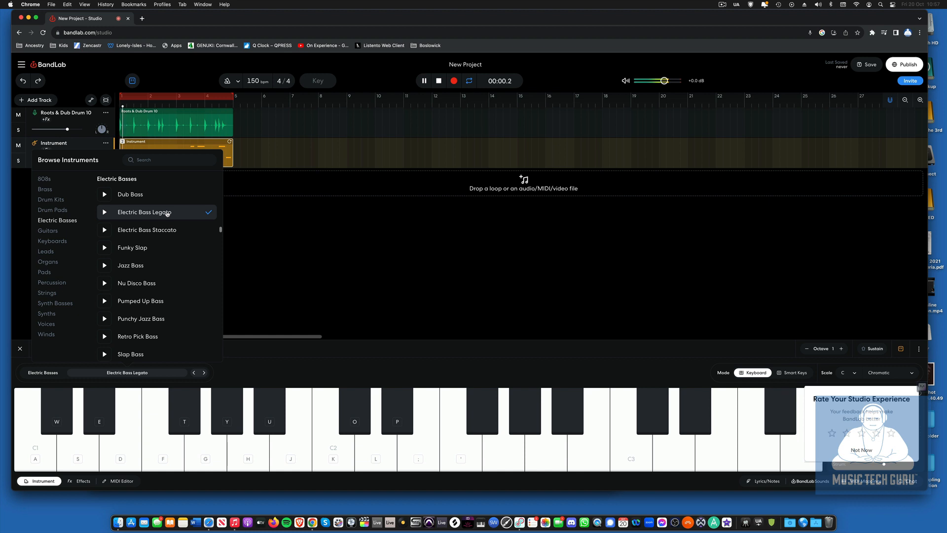
{"action": "left_click", "coordinate": [156, 230]}
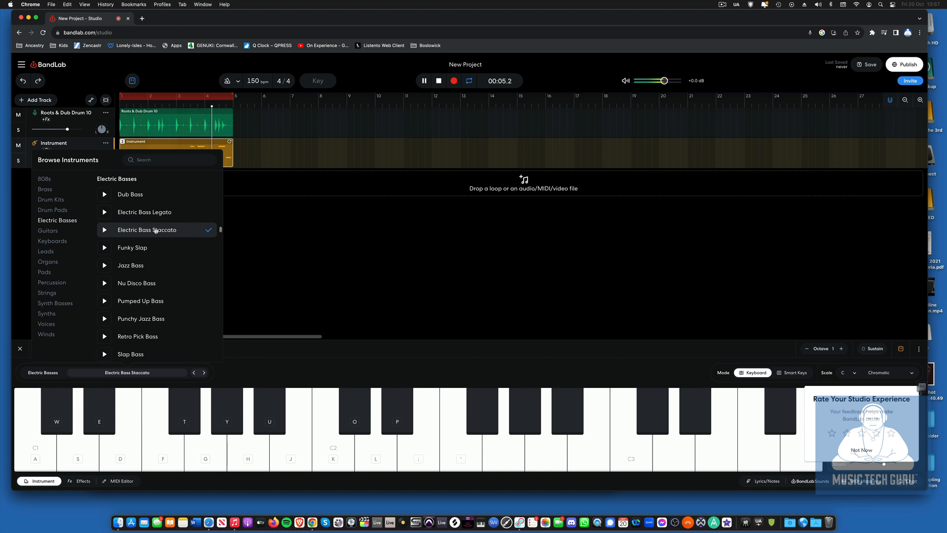
{"action": "left_click", "coordinate": [248, 228]}
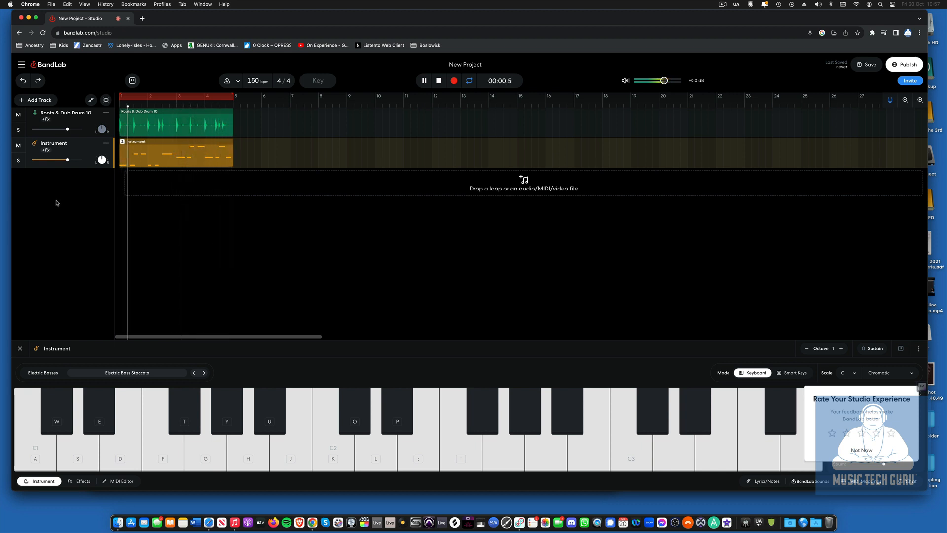
Add a second virtual instrument track and set its instrument to Mellow EP from the Keyboards category.
{"action": "left_click", "coordinate": [36, 100]}
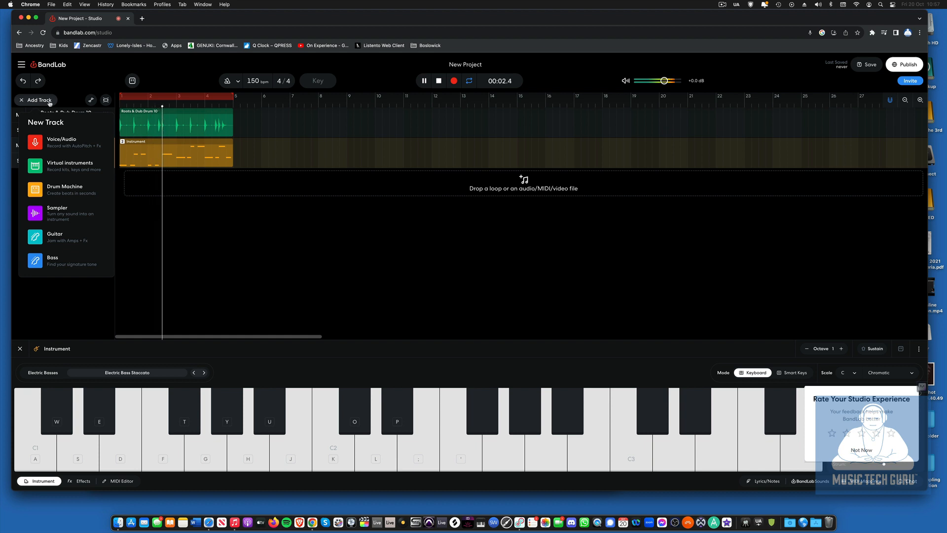
{"action": "left_click", "coordinate": [66, 165]}
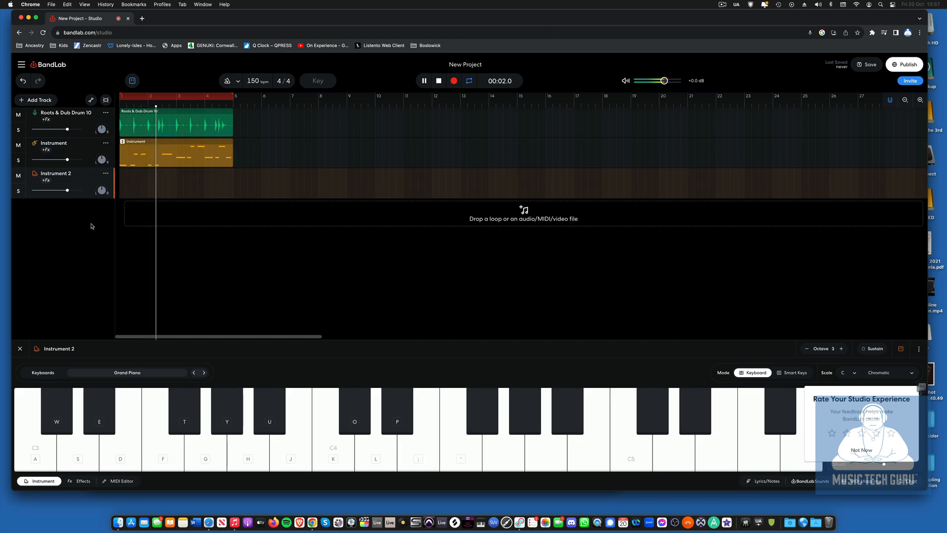
{"action": "left_click", "coordinate": [129, 373]}
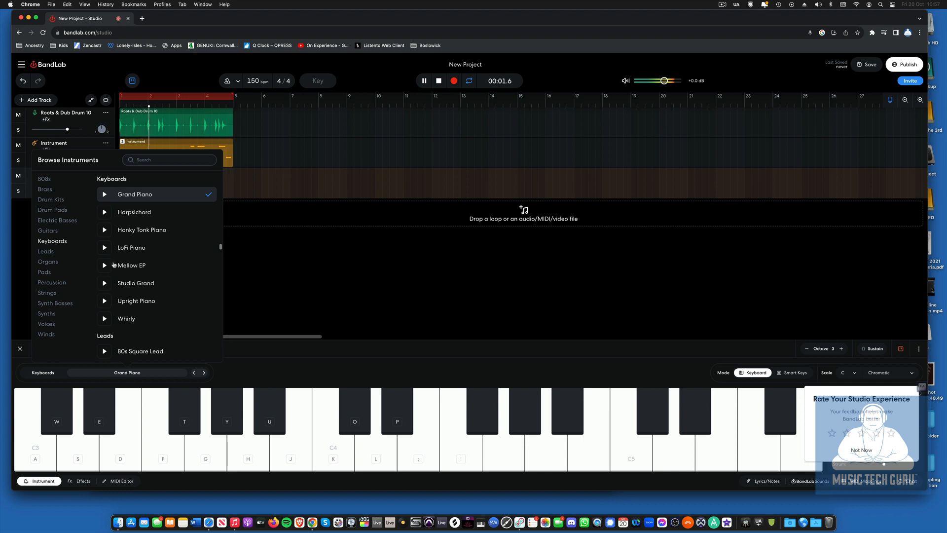
{"action": "left_click", "coordinate": [131, 264]}
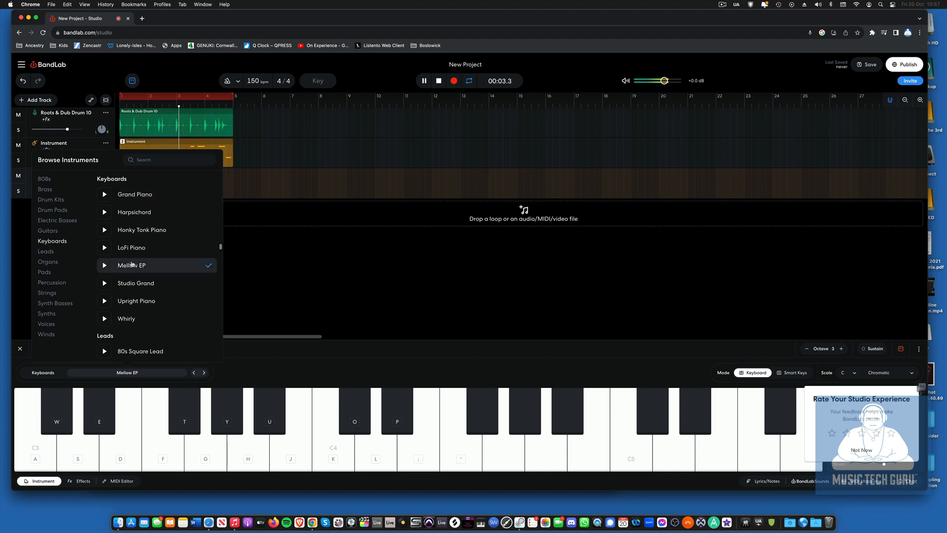
Rehearse a Mellow EP part on the on-screen keyboard over the looping drums and bass.
{"action": "key", "text": "d"}
{"action": "key", "text": "f"}
{"action": "key", "text": "k"}
{"action": "key", "text": "p"}
{"action": "key", "text": "k"}
{"action": "key", "text": "p"}
{"action": "key", "text": "f"}
{"action": "key", "text": "f"}
{"action": "key", "text": "h"}
{"action": "key", "text": "k"}
{"action": "key", "text": "p"}
{"action": "key", "text": "k"}
{"action": "key", "text": "f"}
{"action": "key", "text": "f"}
{"action": "key", "text": "h"}
Record a four-bar Mellow EP part on the second instrument track over the drums and bass.
{"action": "left_click", "coordinate": [237, 258]}
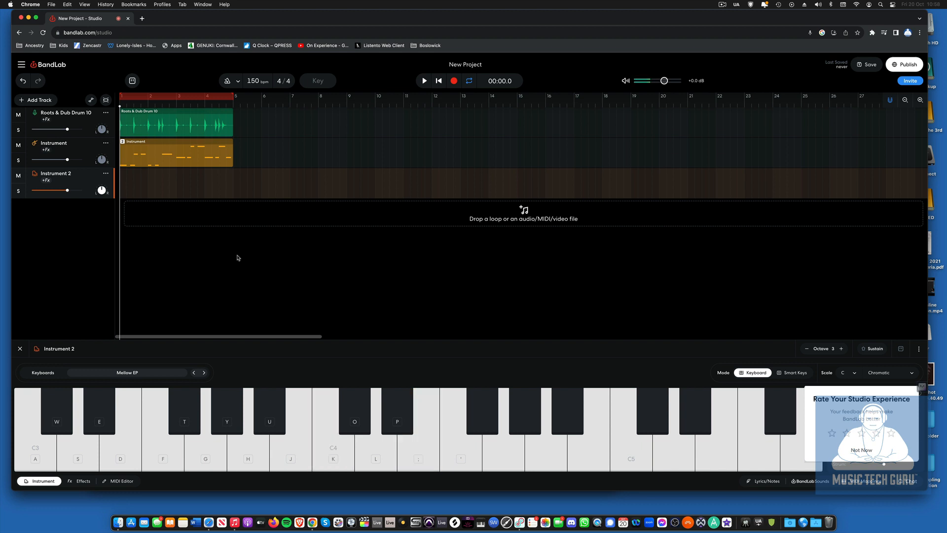
{"action": "key", "text": "r"}
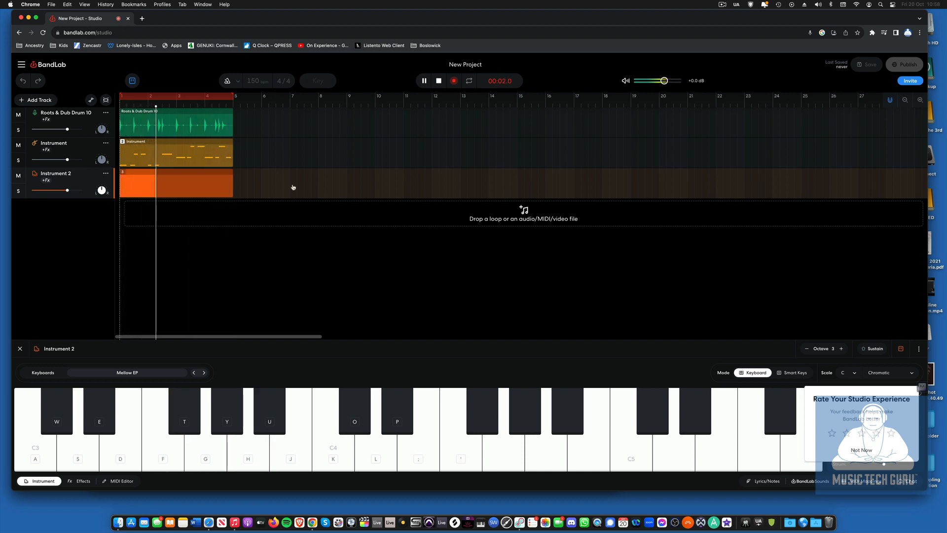
{"action": "left_click", "coordinate": [454, 81]}
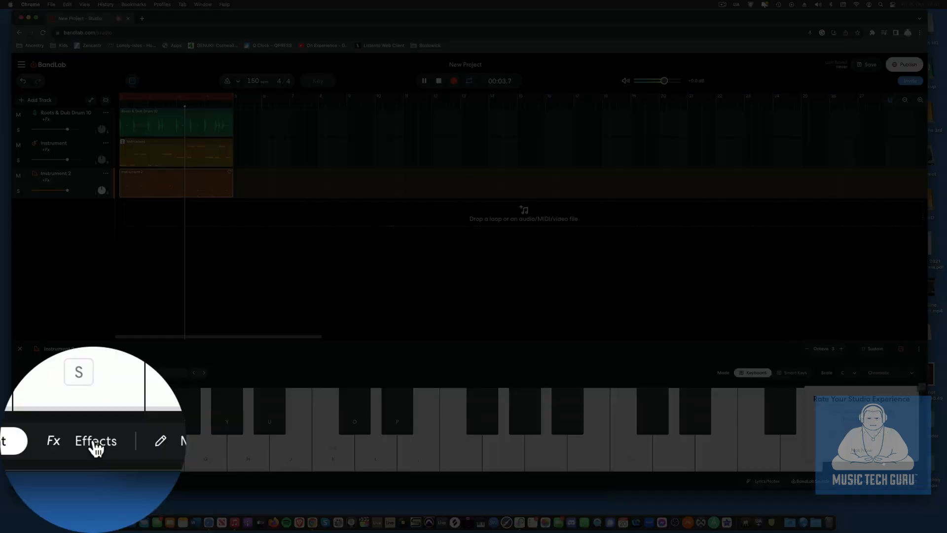
Add a Spring Reverb effect to the Mellow EP track and set its amount to about 48.5%.
{"action": "left_click", "coordinate": [84, 481]}
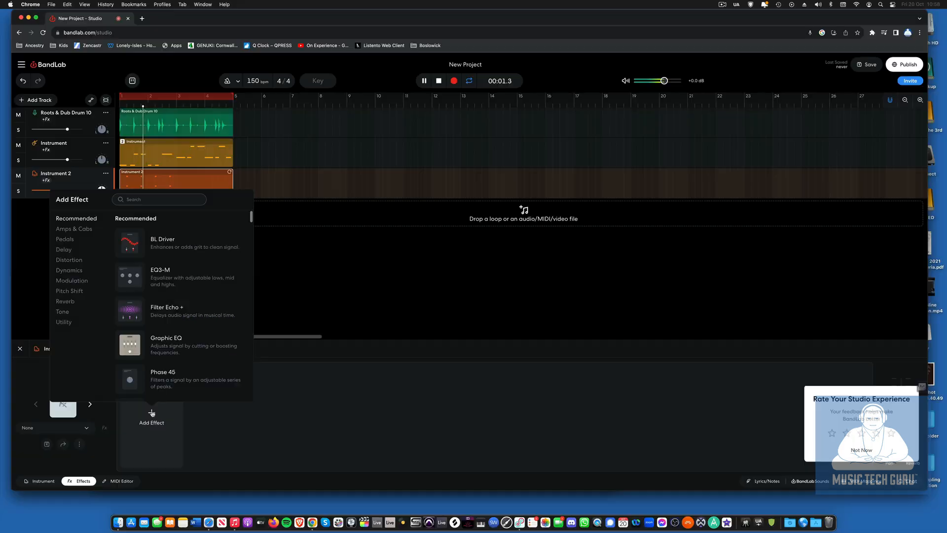
{"action": "left_click", "coordinate": [66, 301]}
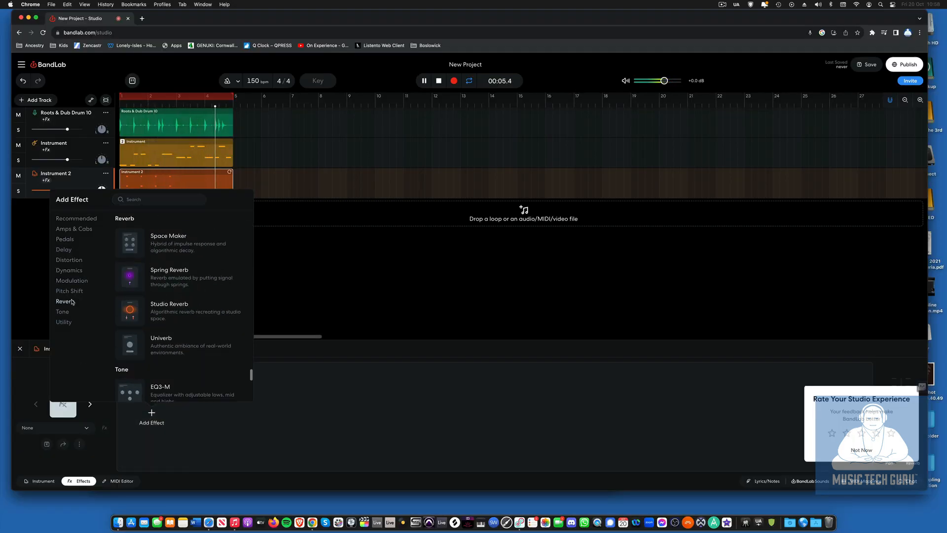
{"action": "left_click", "coordinate": [181, 274]}
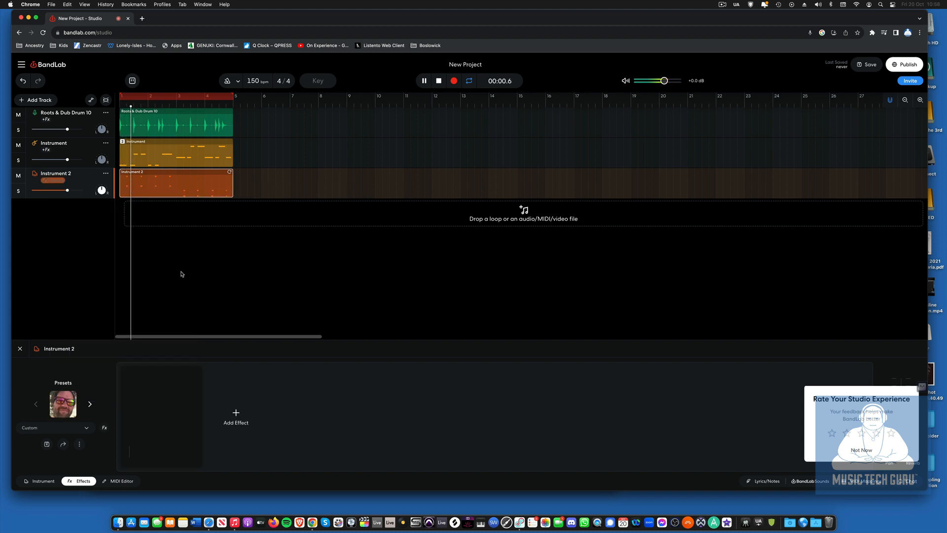
{"action": "left_click_drag", "start_coordinate": [167, 424], "coordinate": [162, 415]}
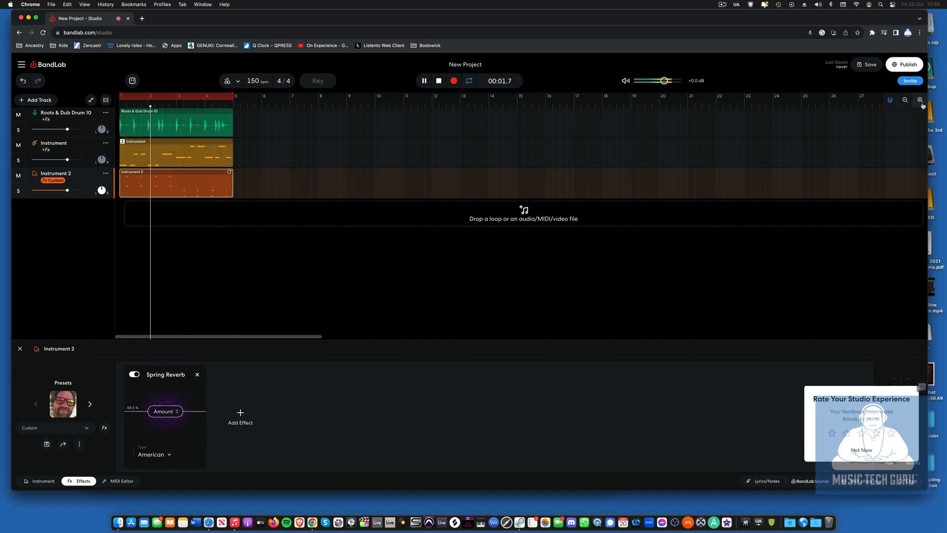
Search the Roots & Dub pack for "perc" and place Roots & Dub Shake Percussion 05 at bar 1 on a new track.
{"action": "left_click", "coordinate": [815, 482]}
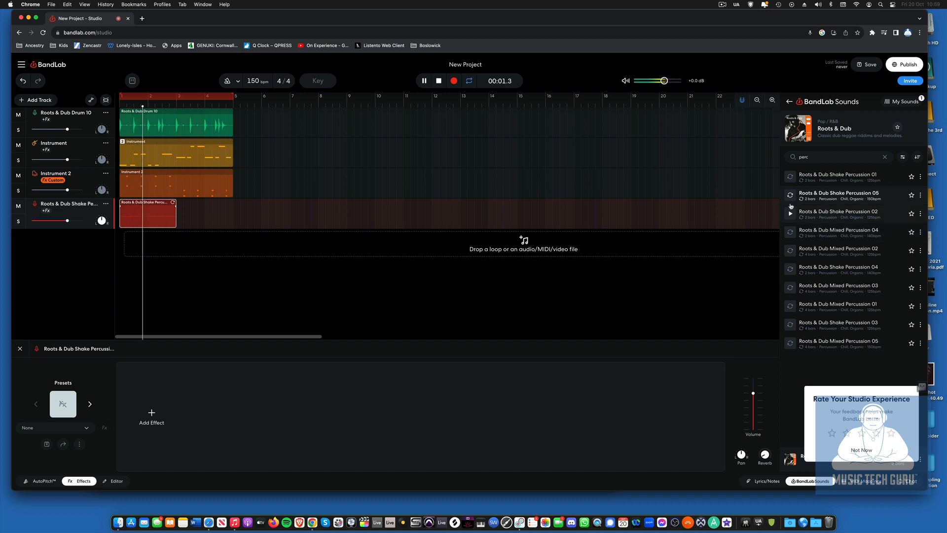
{"action": "left_click", "coordinate": [791, 214]}
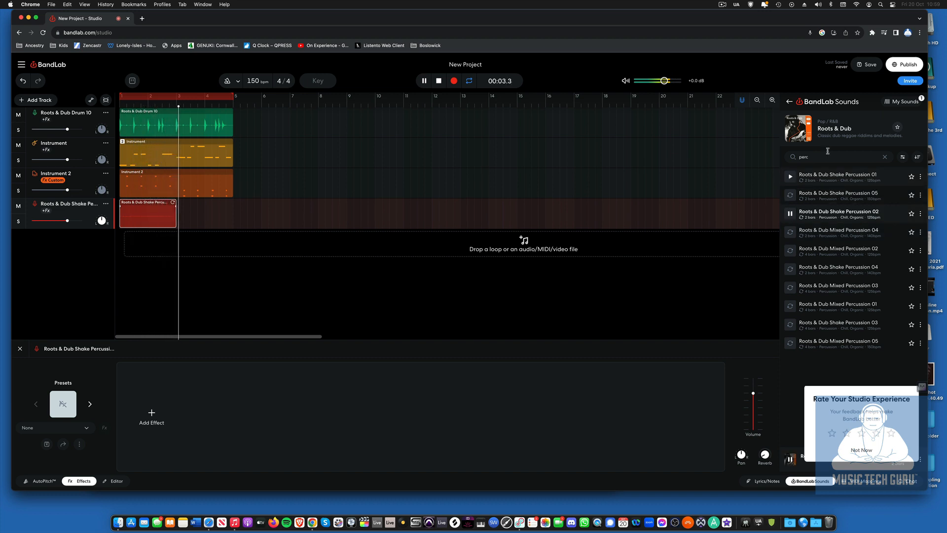
Clear the Roots & Dub pack search and place the Roots & Dub Space Drum Dub 10 loop at bar 5 on a new track.
{"action": "left_click", "coordinate": [778, 160]}
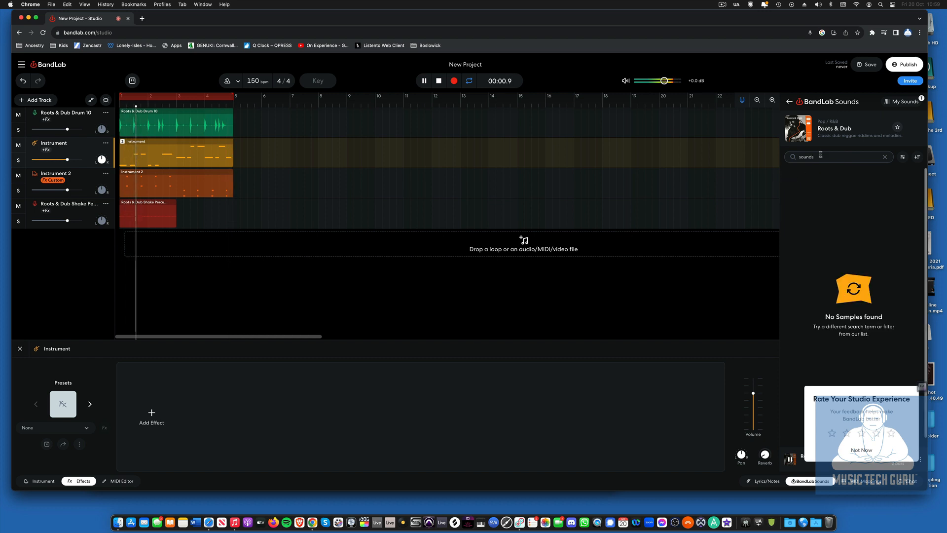
{"action": "key", "text": "BackSpace"}
{"action": "key", "text": "BackSpace"}
{"action": "key", "text": "BackSpace"}
{"action": "key", "text": "BackSpace"}
{"action": "key", "text": "BackSpace"}
{"action": "key", "text": "BackSpace"}
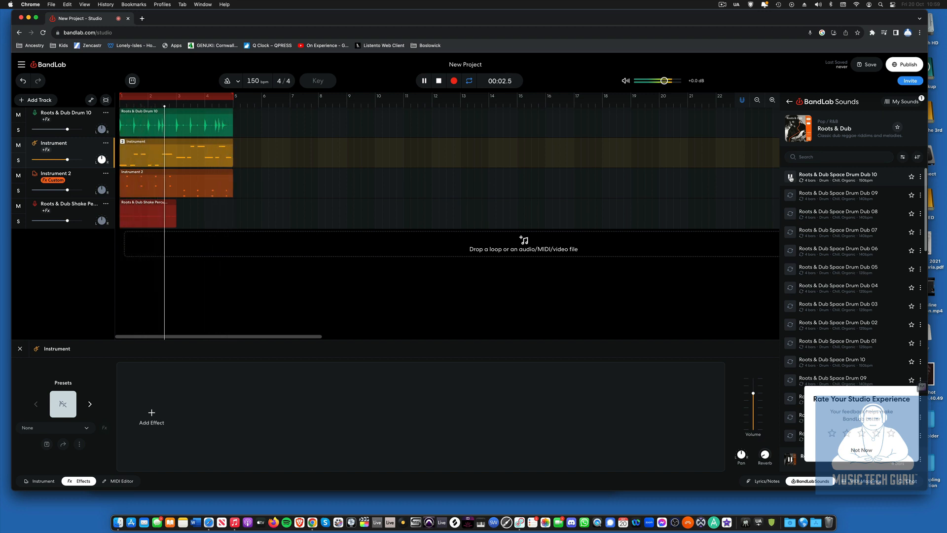
{"action": "left_click_drag", "start_coordinate": [791, 177], "coordinate": [239, 243]}
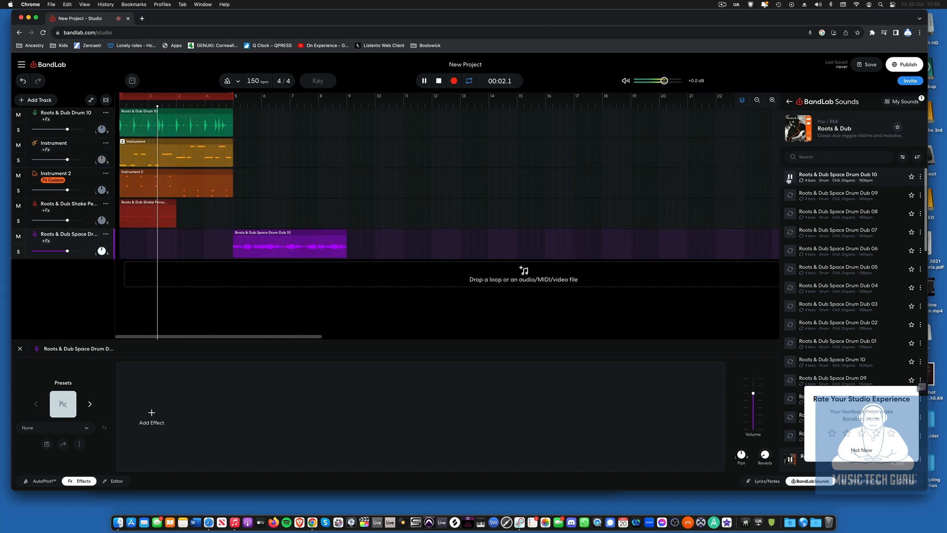
Stop playback, then copy the drum, bass and Mellow EP regions together and paste them at bar 5.
{"action": "left_click_drag", "start_coordinate": [258, 125], "coordinate": [151, 178]}
{"action": "left_click", "coordinate": [150, 178]}
{"action": "key", "text": "space"}
{"action": "left_click", "coordinate": [153, 119]}
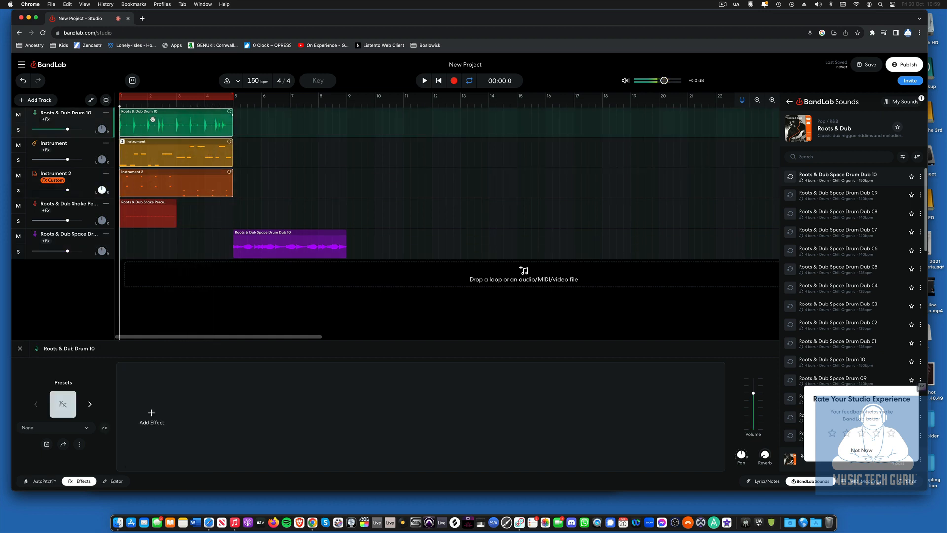
{"action": "right_click", "coordinate": [153, 119]}
{"action": "left_click", "coordinate": [242, 109]}
{"action": "right_click", "coordinate": [234, 105]}
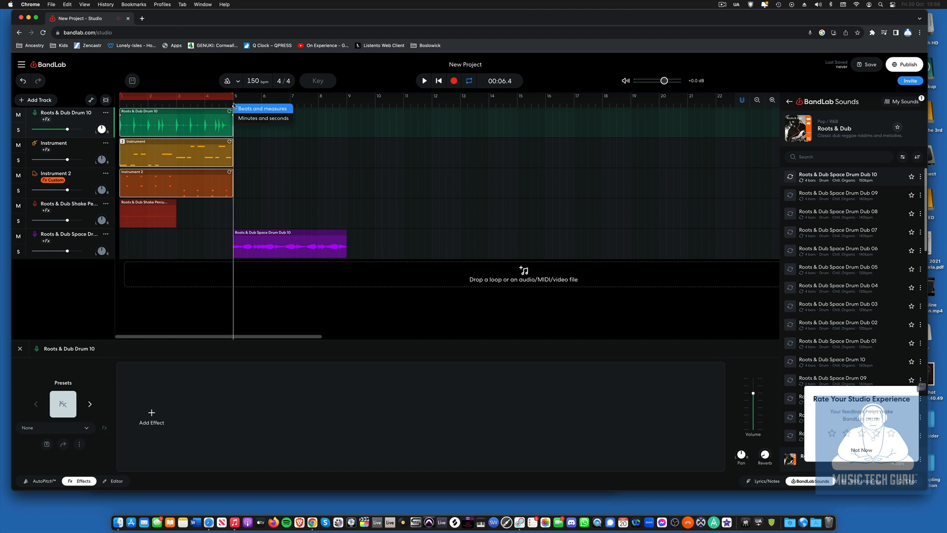
{"action": "left_click", "coordinate": [239, 129]}
{"action": "left_click", "coordinate": [251, 135]}
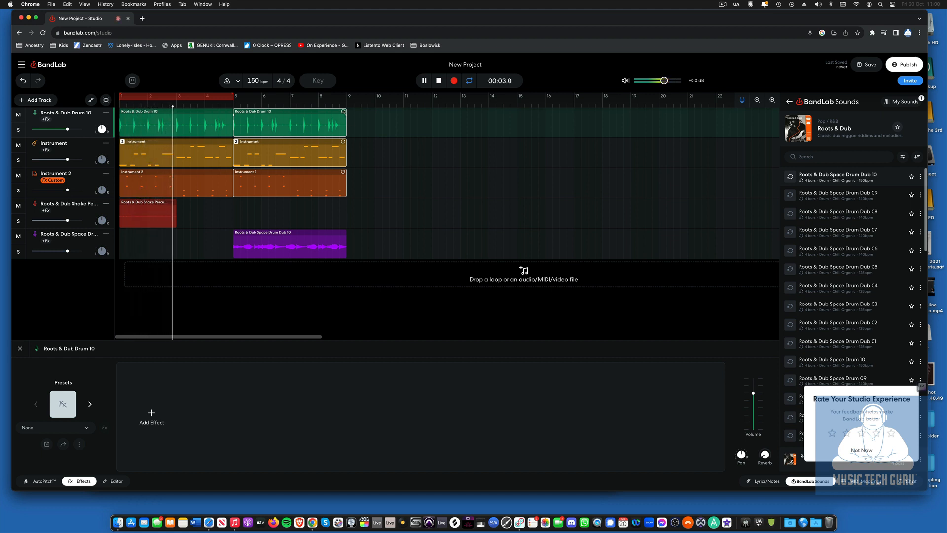
Loop the pasted drum, bass and Mellow EP regions out to bar 13, and extend the cycle range to bar 13.
{"action": "left_click_drag", "start_coordinate": [345, 112], "coordinate": [458, 120]}
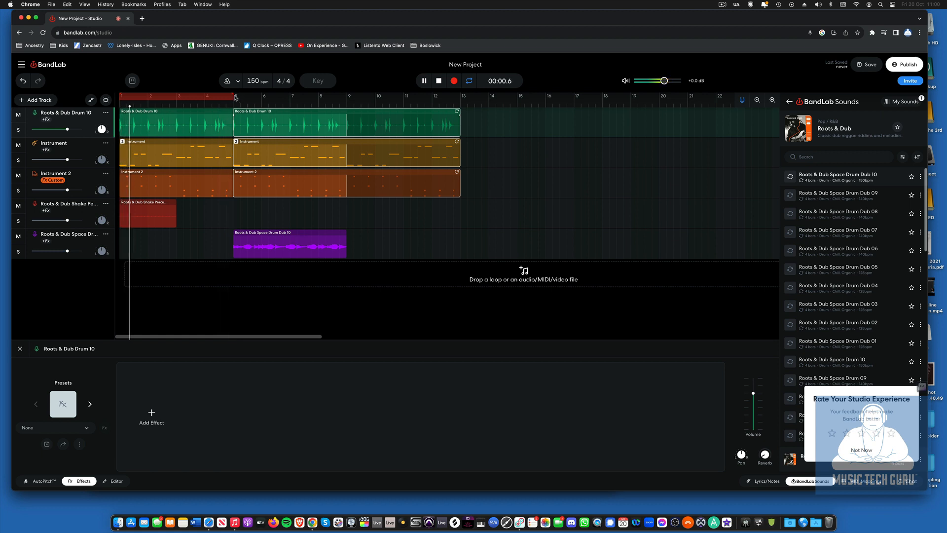
{"action": "left_click_drag", "start_coordinate": [232, 93], "coordinate": [461, 95]}
Loop the Roots & Dub Shake Percussion 05 region from bar 1 out to bar 13.
{"action": "left_click", "coordinate": [162, 204]}
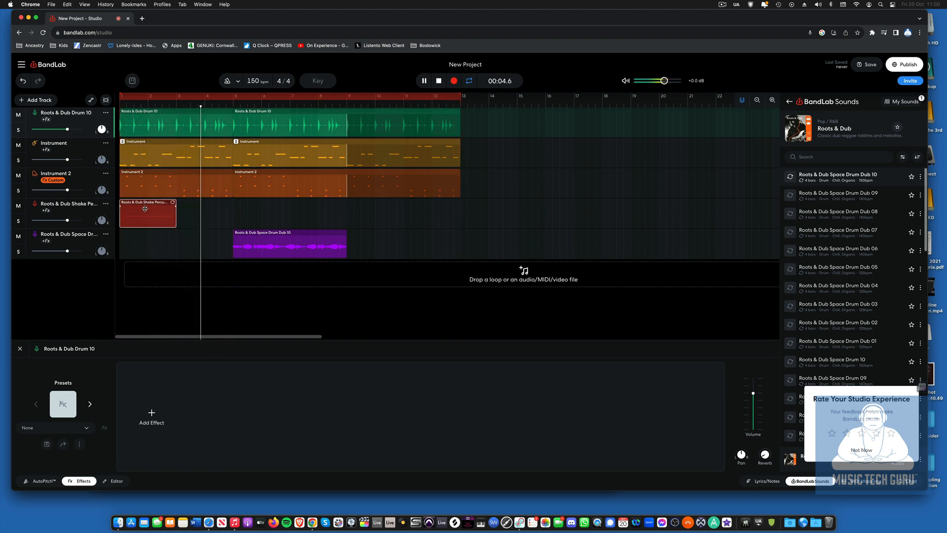
{"action": "left_click_drag", "start_coordinate": [176, 203], "coordinate": [230, 203]}
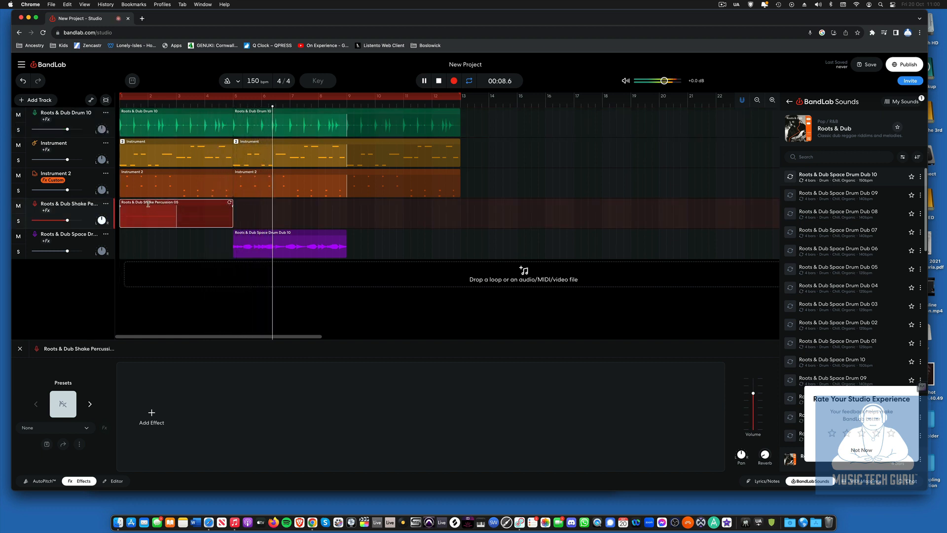
{"action": "left_click_drag", "start_coordinate": [230, 203], "coordinate": [460, 203]}
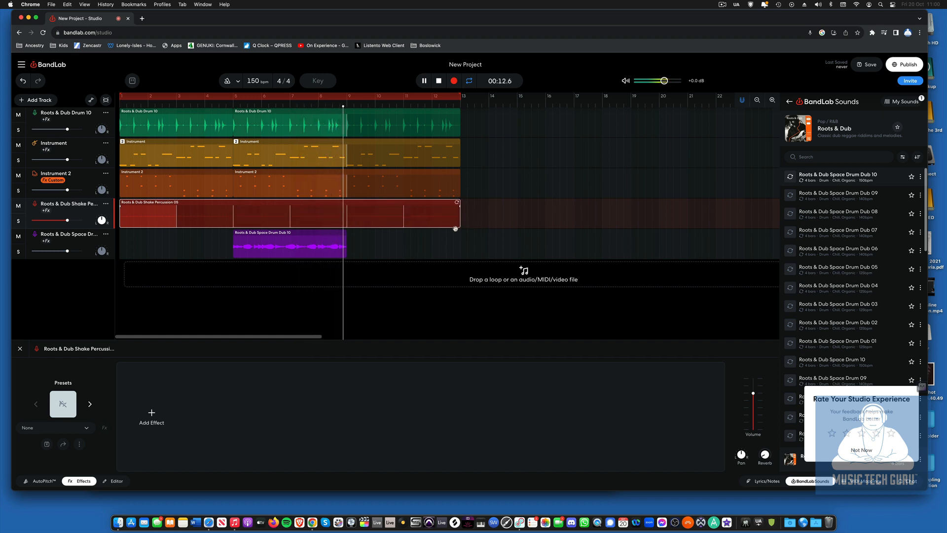
Add the Filter Echo + delay effect to the Roots & Dub Space Drum Dub 10 track and stop playback.
{"action": "left_click", "coordinate": [72, 239]}
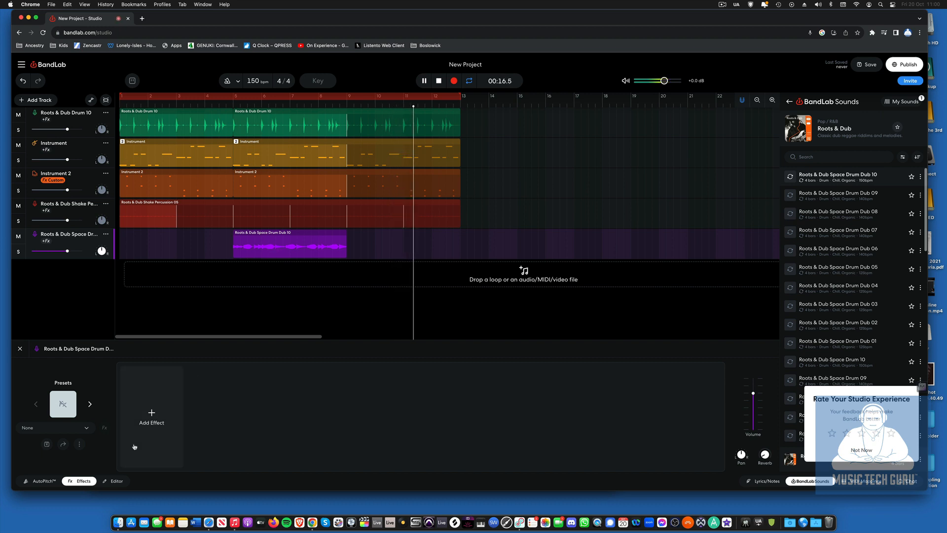
{"action": "left_click", "coordinate": [148, 414]}
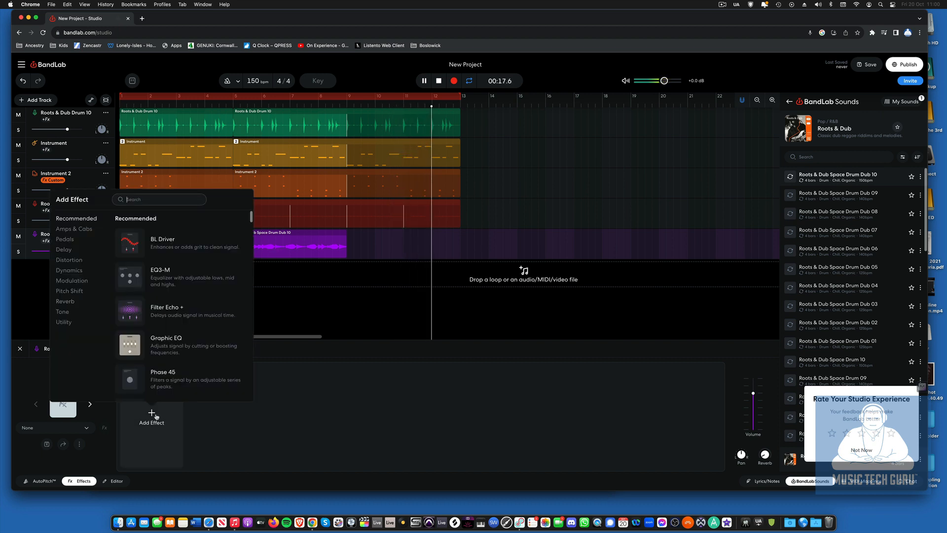
{"action": "left_click", "coordinate": [74, 250]}
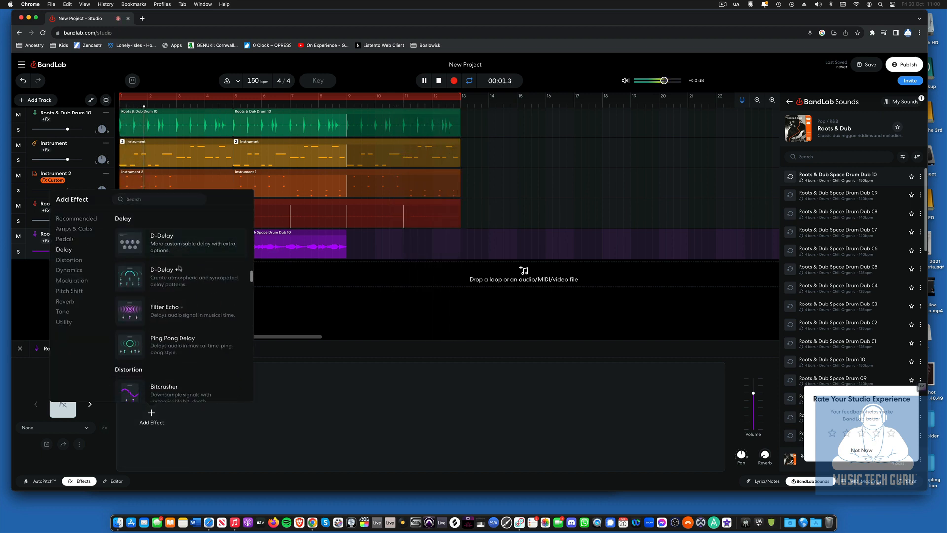
{"action": "left_click", "coordinate": [164, 308]}
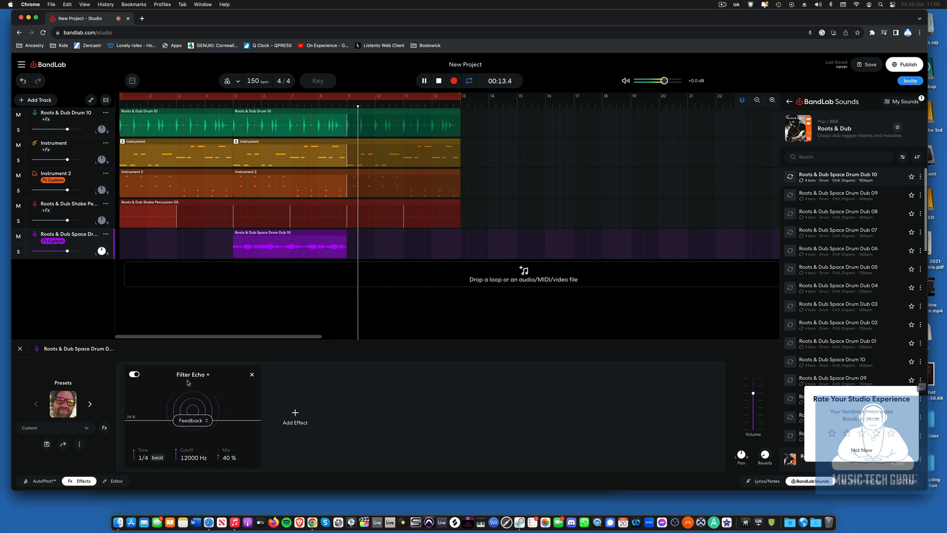
{"action": "key", "text": "space"}
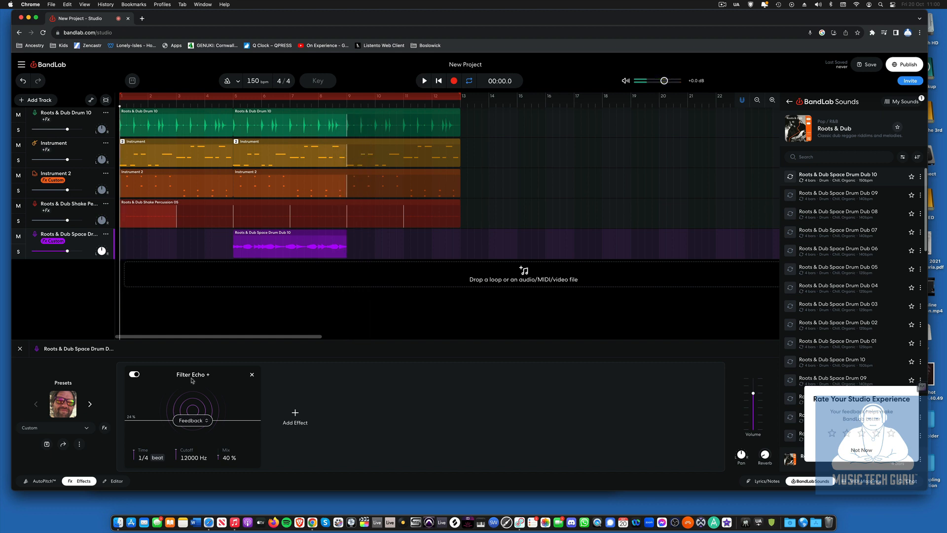
Add a virtual instrument track and set its sound to Clean Guitar Muted, found by searching for "muted".
{"action": "left_click", "coordinate": [39, 100]}
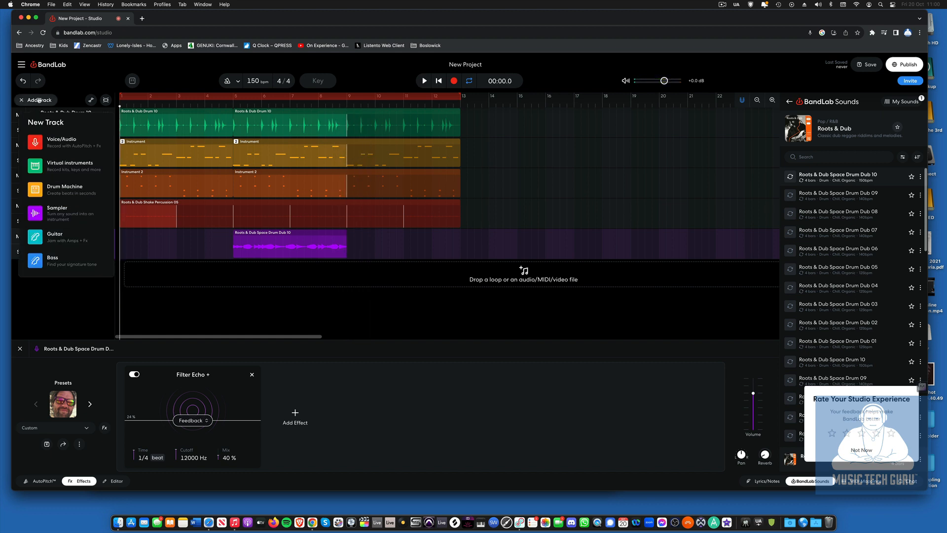
{"action": "left_click", "coordinate": [75, 168]}
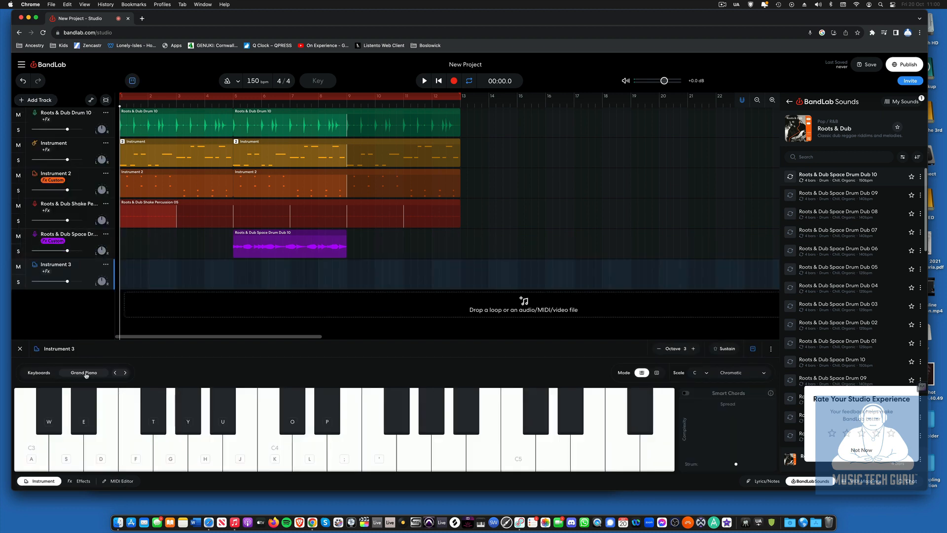
{"action": "left_click", "coordinate": [85, 373]}
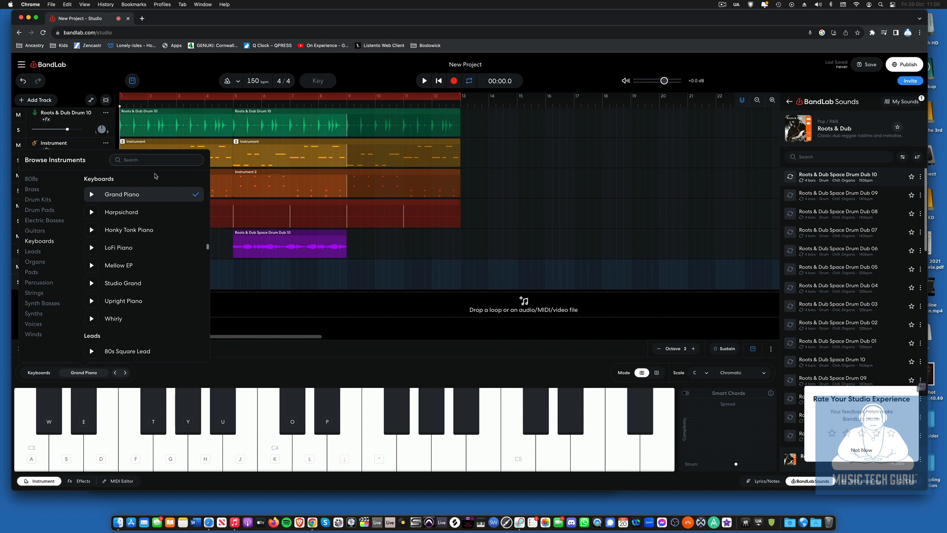
{"action": "type", "text": "muted"}
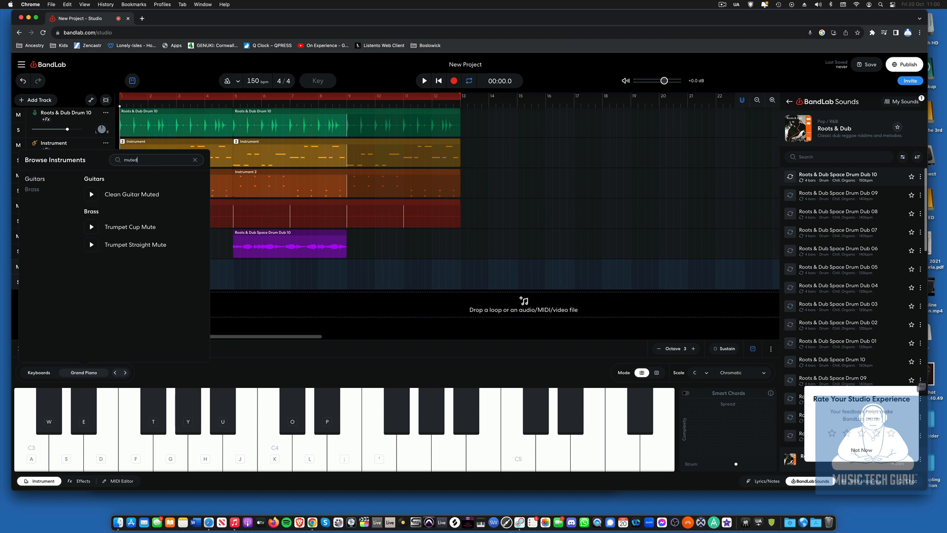
{"action": "left_click", "coordinate": [134, 195]}
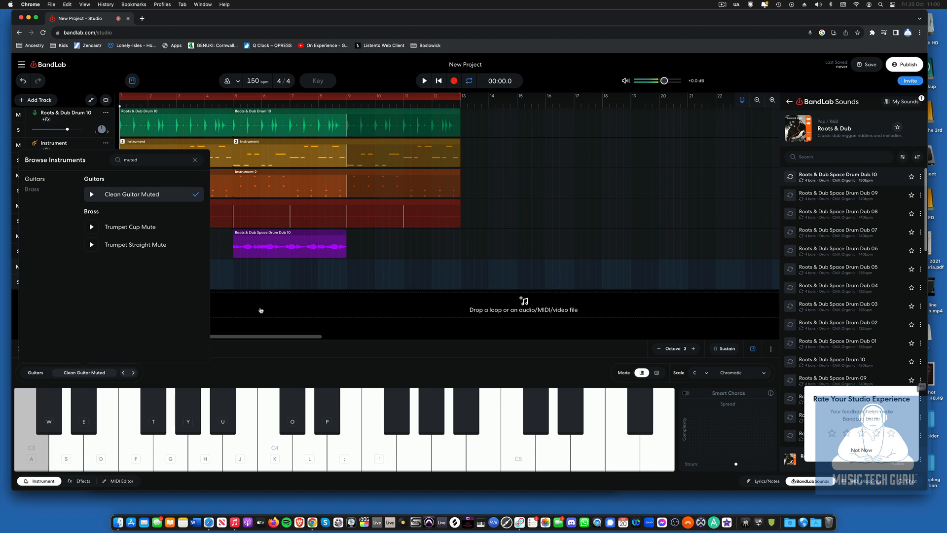
{"action": "left_click", "coordinate": [222, 272]}
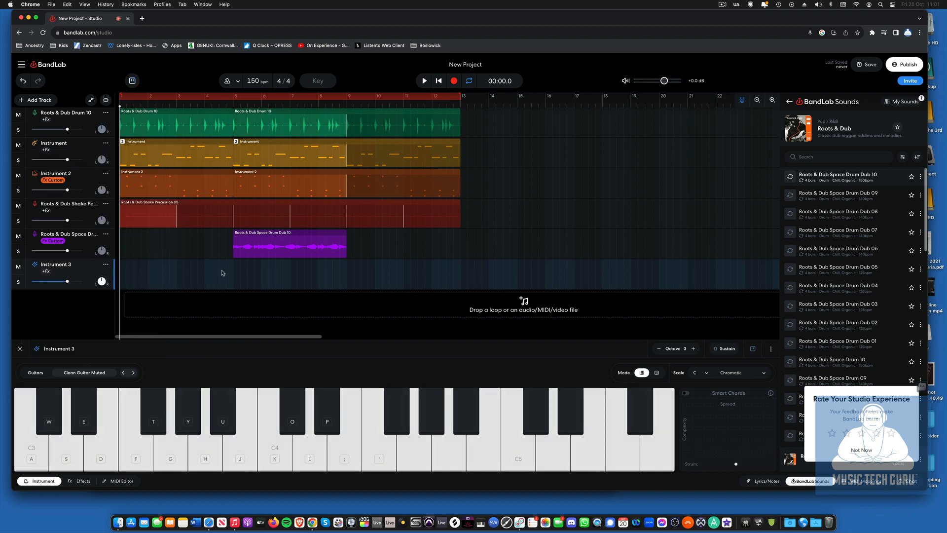
Rehearse a muted guitar riff over the arrangement from bar 1 without recording, and stop playback.
{"action": "key", "text": "a"}
{"action": "key", "text": "space"}
{"action": "key", "text": "a"}
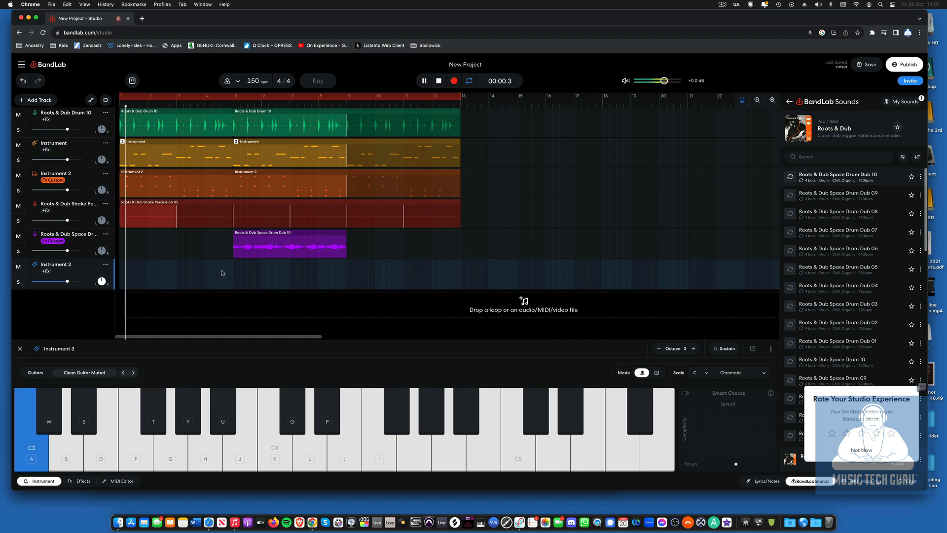
{"action": "key", "text": "a"}
{"action": "key", "text": "g"}
{"action": "key", "text": "g"}
{"action": "key", "text": "a"}
{"action": "key", "text": "a"}
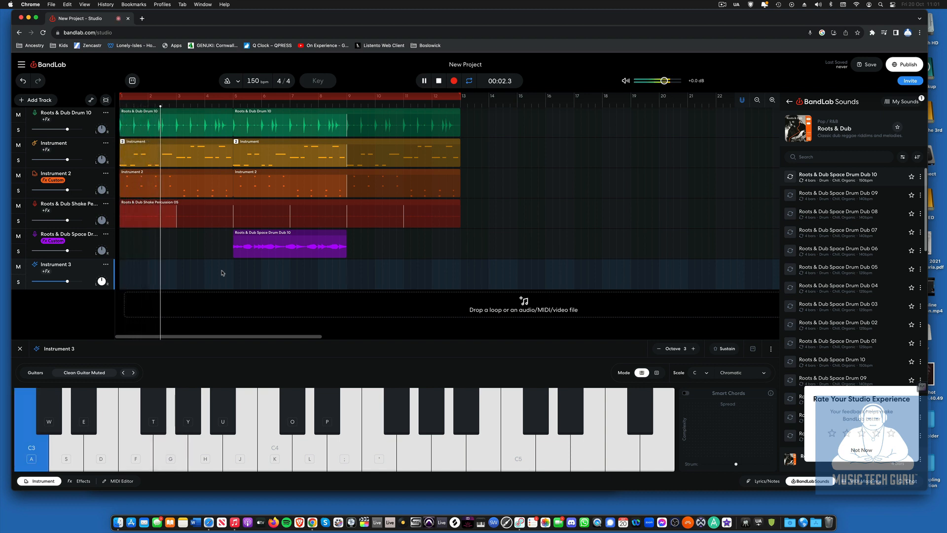
{"action": "key", "text": "g"}
{"action": "key", "text": "a"}
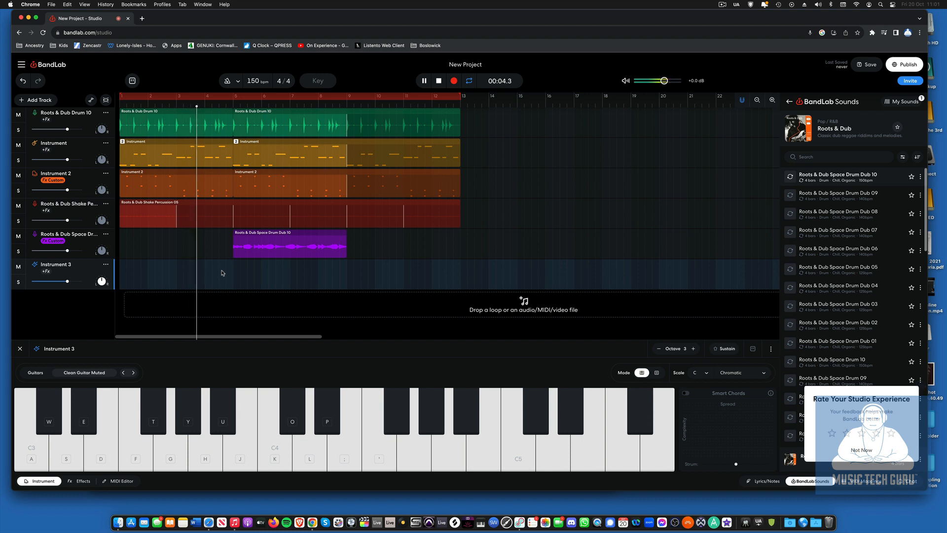
{"action": "key", "text": "a"}
{"action": "key", "text": "a"}
{"action": "key", "text": "a"}
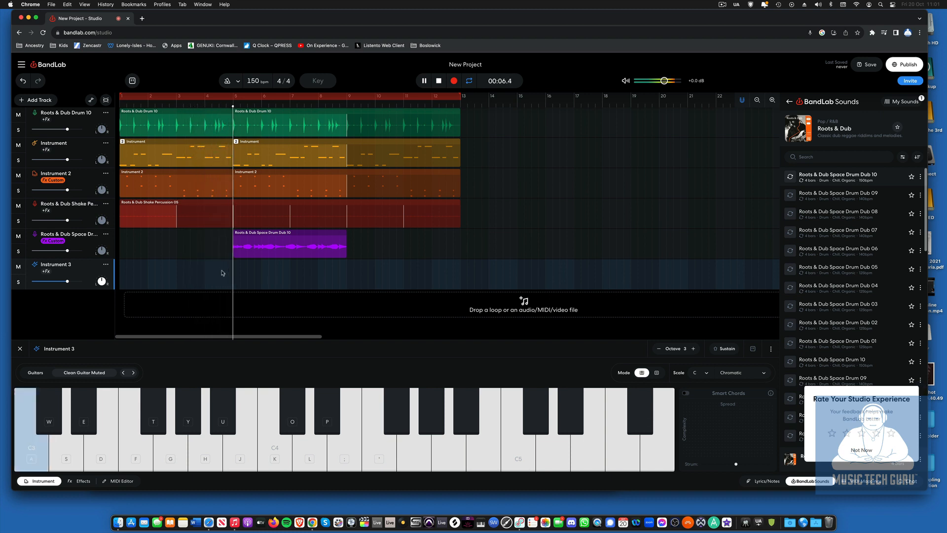
{"action": "key", "text": "a"}
{"action": "key", "text": "g"}
{"action": "key", "text": "a"}
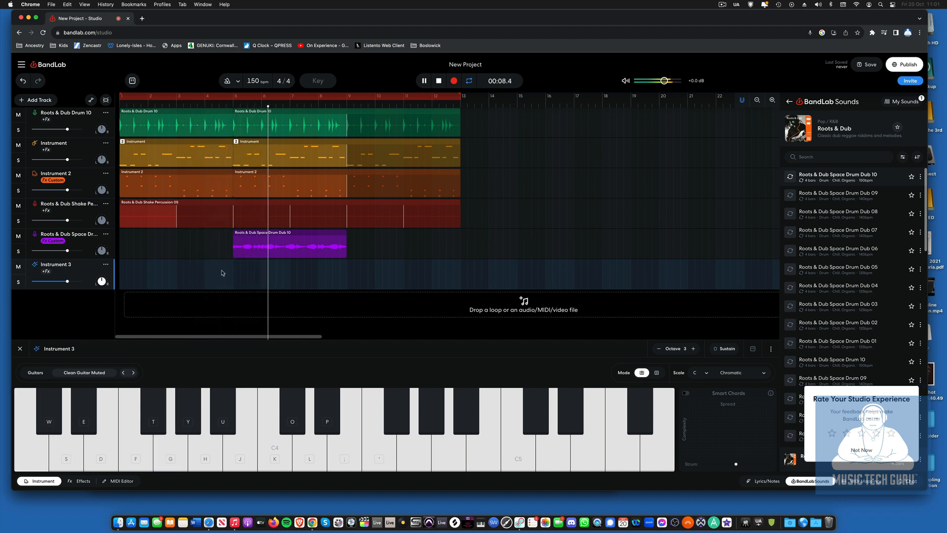
{"action": "key", "text": "g"}
{"action": "key", "text": "g"}
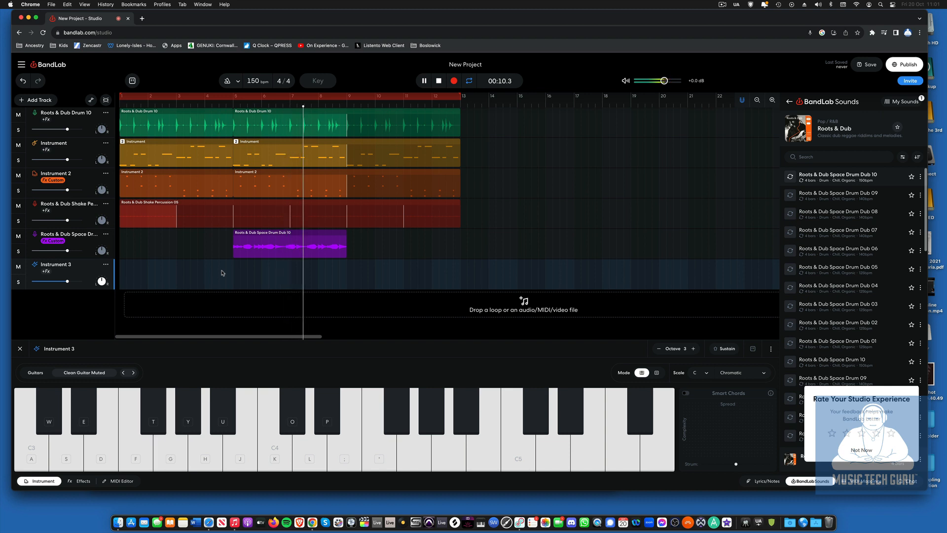
{"action": "key", "text": "a"}
{"action": "key", "text": "space"}
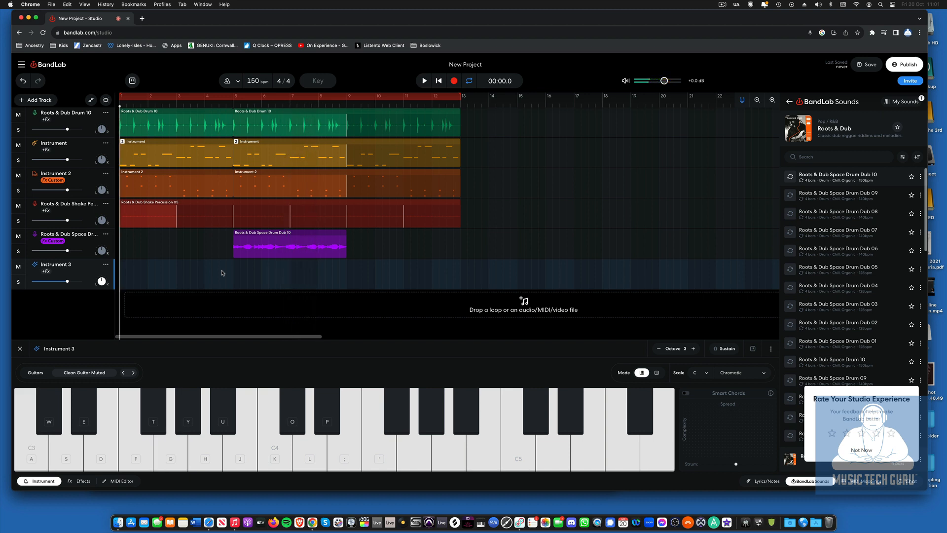
Record a muted guitar riff on the new instrument track from bar 1, and shorten its region to end at bar 9.
{"action": "key", "text": "r"}
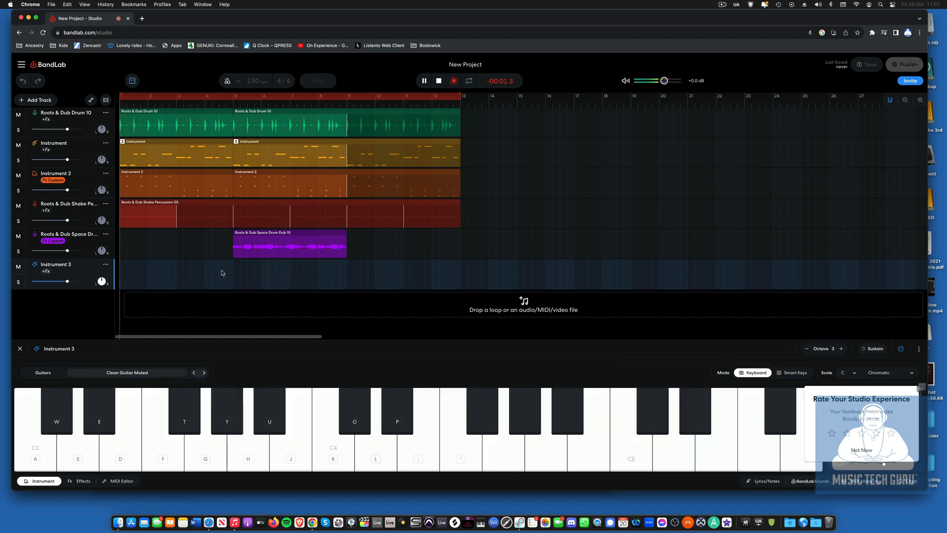
{"action": "key", "text": "a"}
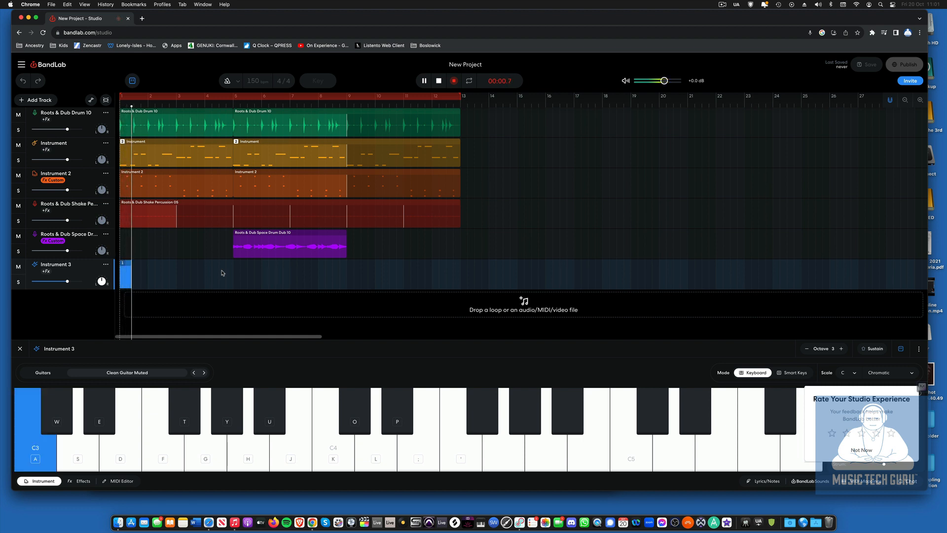
{"action": "key", "text": "g"}
{"action": "key", "text": "a"}
{"action": "key", "text": "a"}
{"action": "key", "text": "g"}
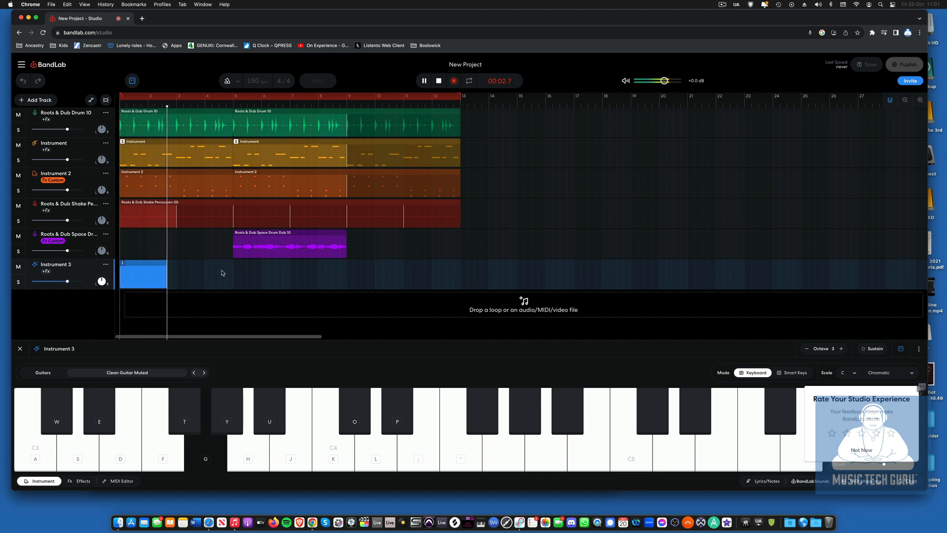
{"action": "key", "text": "a"}
{"action": "key", "text": "a"}
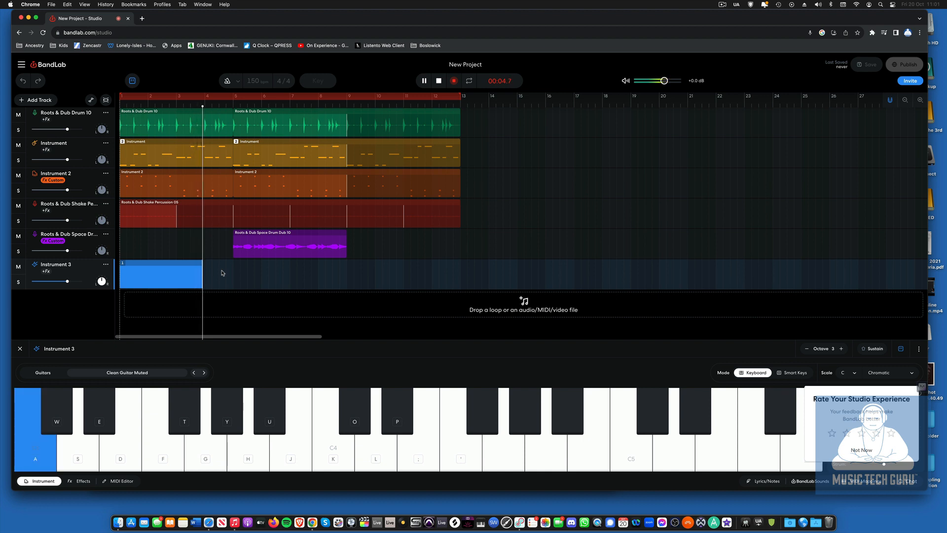
{"action": "key", "text": "a"}
{"action": "key", "text": "a"}
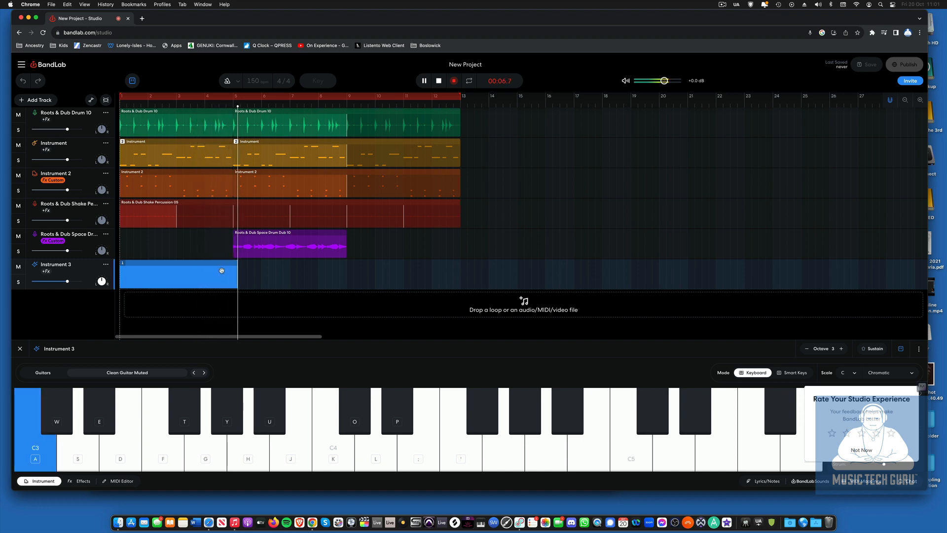
{"action": "key", "text": "g"}
{"action": "key", "text": "a"}
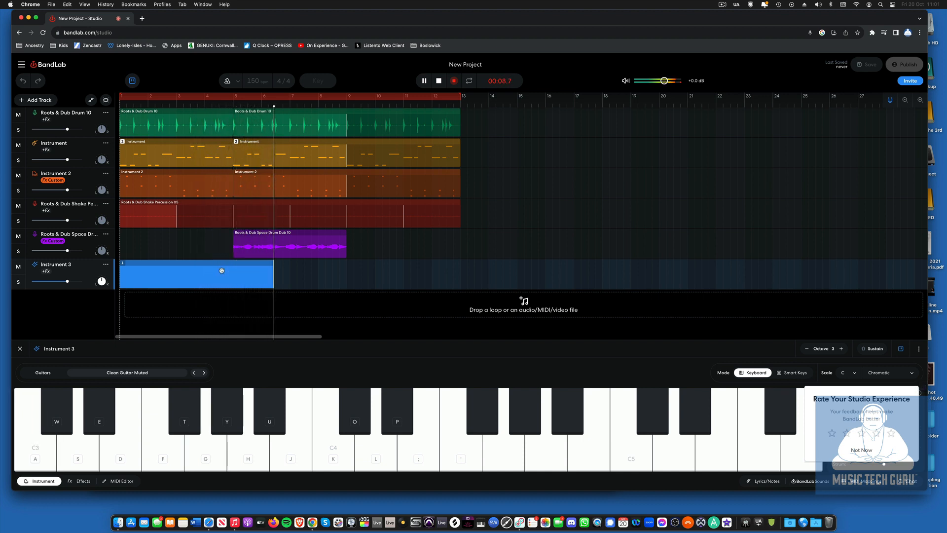
{"action": "key", "text": "g"}
{"action": "key", "text": "a"}
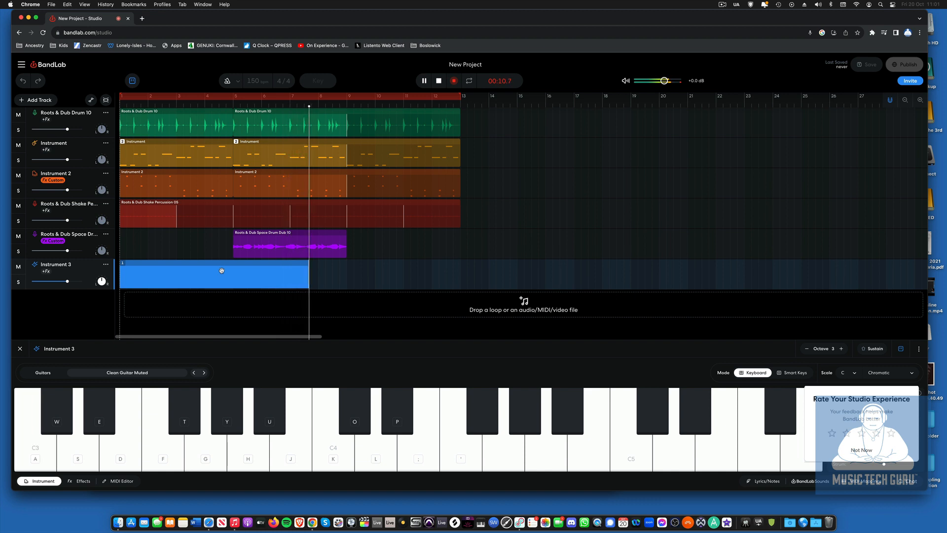
{"action": "key", "text": "a"}
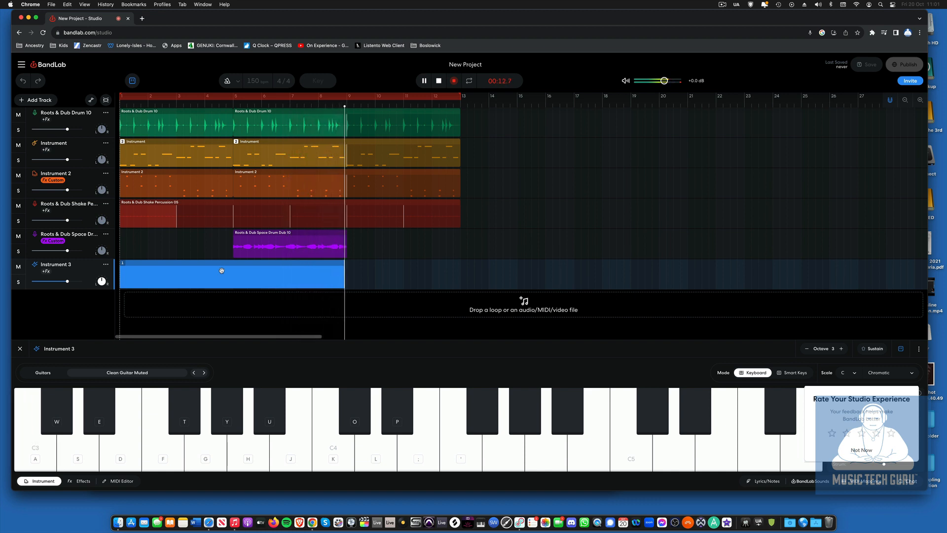
{"action": "key", "text": "space"}
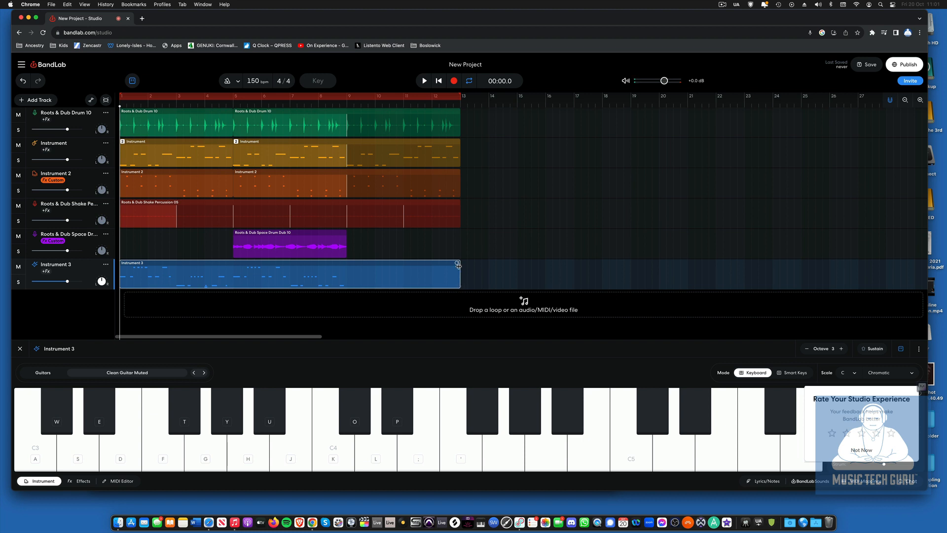
{"action": "left_click_drag", "start_coordinate": [458, 266], "coordinate": [349, 273]}
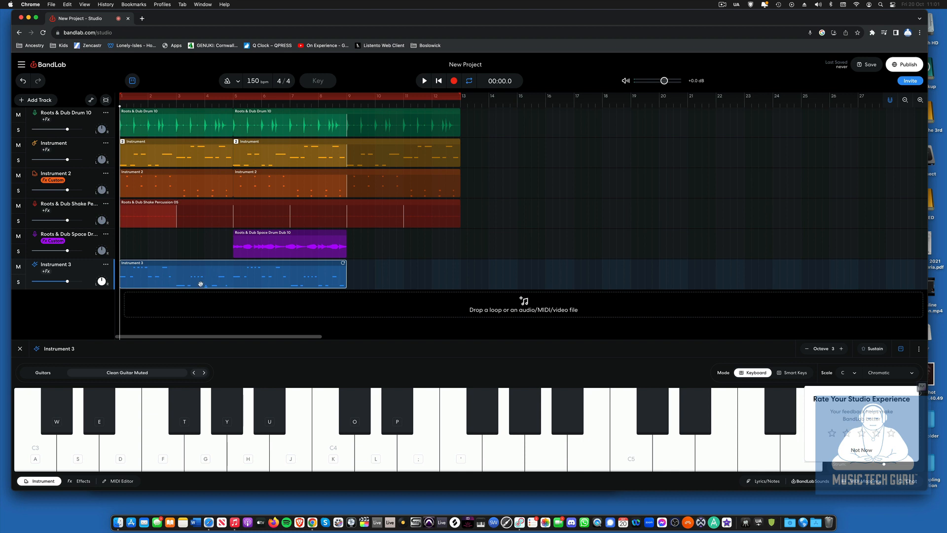
Open the muted guitar region for MIDI editing, dismiss the studio rating request, and select all of the region's notes.
{"action": "left_click", "coordinate": [121, 481]}
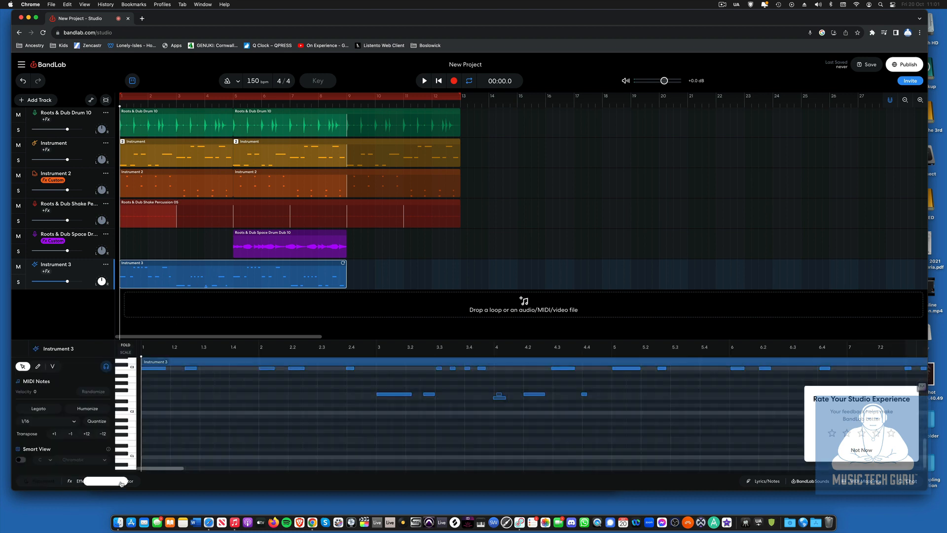
{"action": "key", "text": "super+a"}
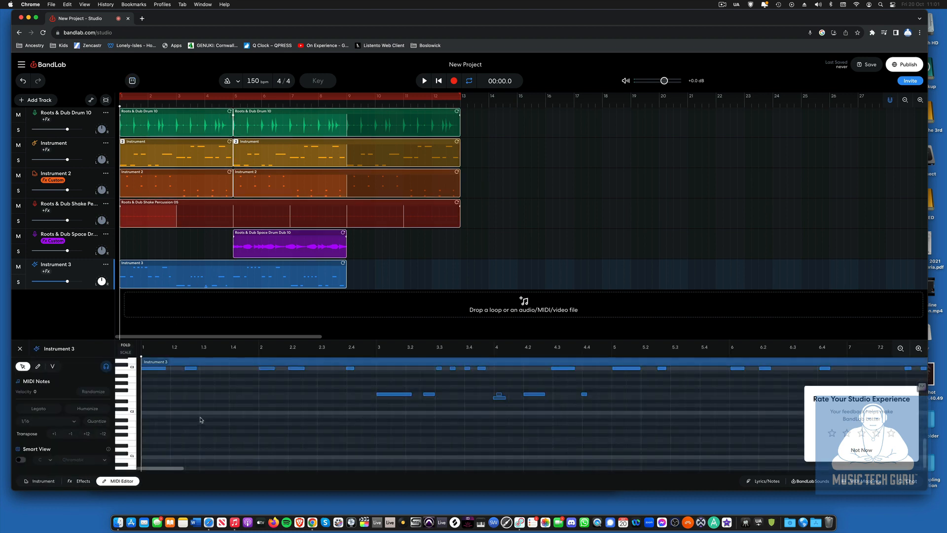
{"action": "scroll", "coordinate": [201, 420], "scroll_direction": "up", "scroll_amount": 3}
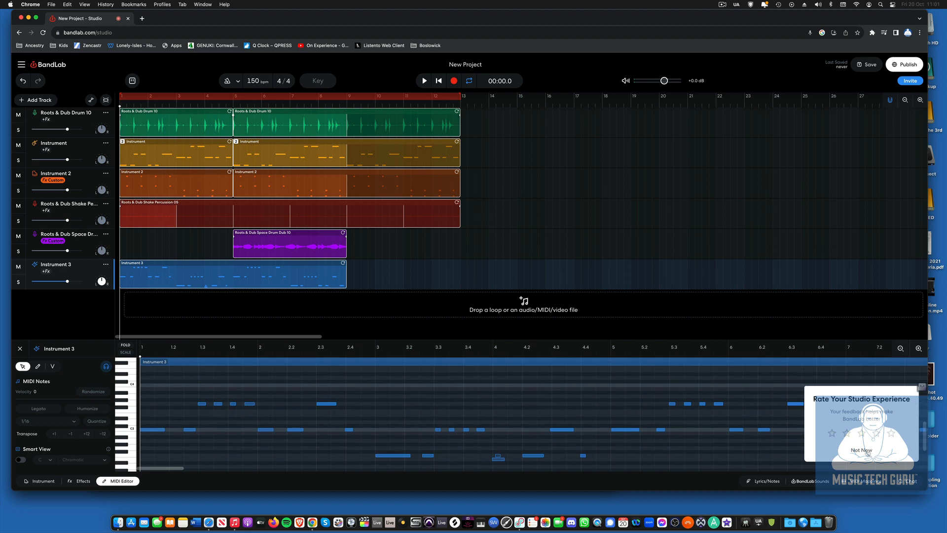
{"action": "left_click", "coordinate": [862, 450]}
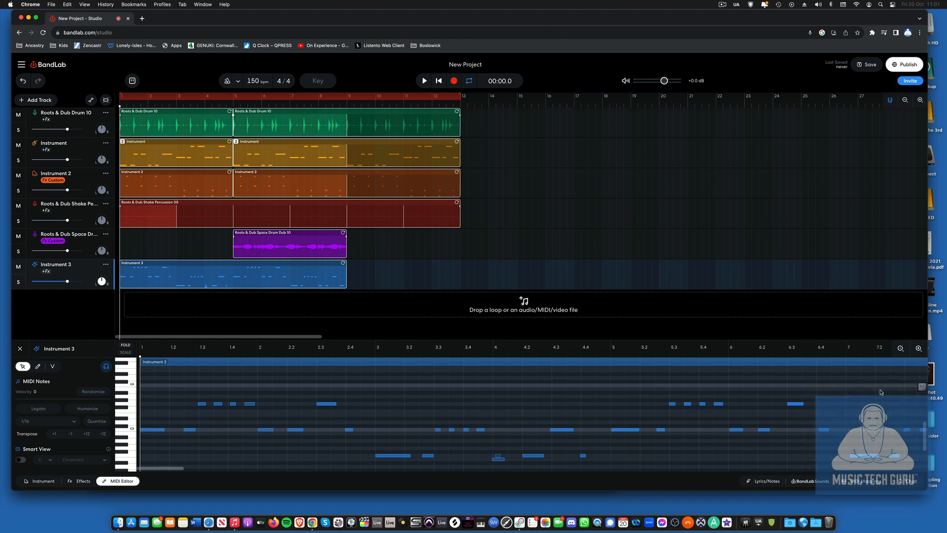
{"action": "left_click", "coordinate": [900, 349]}
{"action": "left_click", "coordinate": [900, 348]}
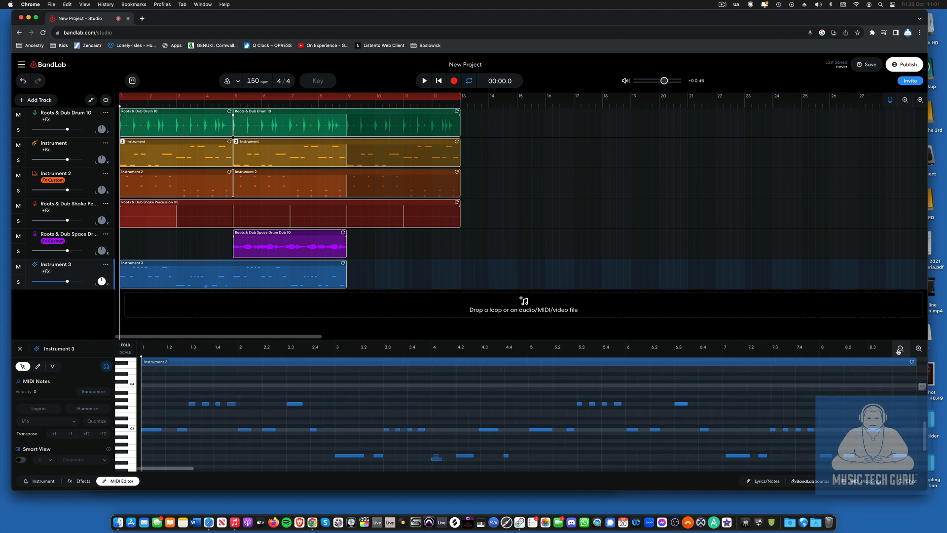
{"action": "left_click", "coordinate": [899, 349]}
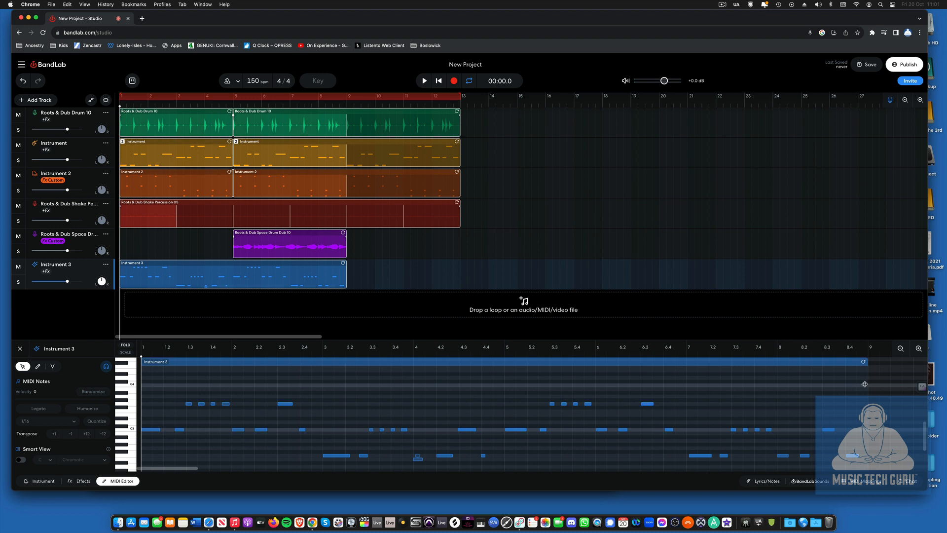
{"action": "left_click_drag", "start_coordinate": [866, 384], "coordinate": [150, 458]}
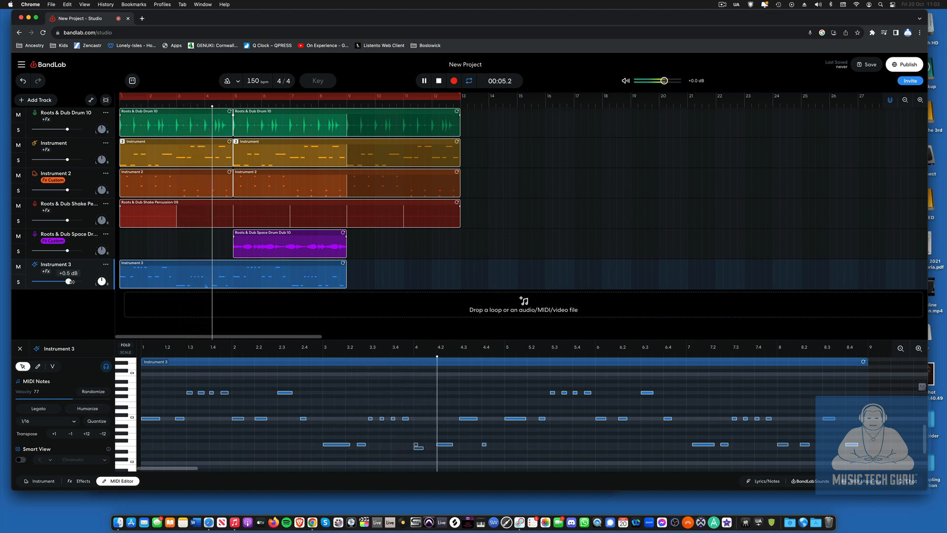
Raise the muted guitar track's volume slightly, and extend the looped drum, bass, Mellow EP and shaker percussion regions to bar 17.
{"action": "left_click_drag", "start_coordinate": [67, 281], "coordinate": [72, 281]}
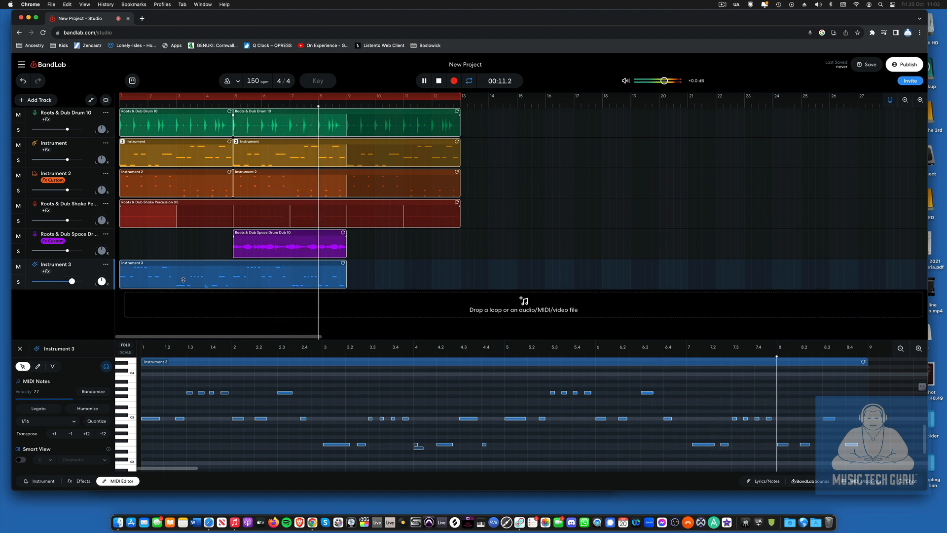
{"action": "left_click", "coordinate": [419, 279]}
{"action": "left_click", "coordinate": [220, 263]}
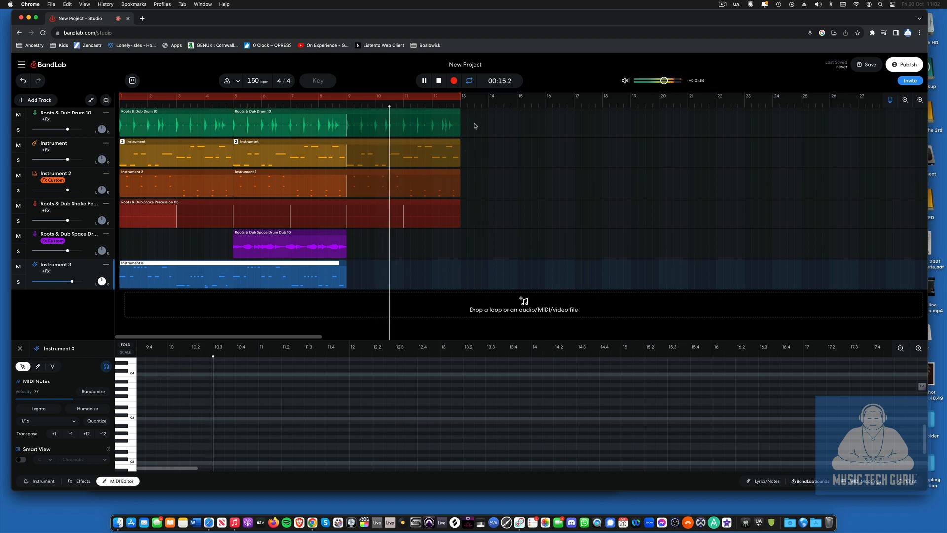
{"action": "left_click_drag", "start_coordinate": [475, 116], "coordinate": [389, 217]}
{"action": "left_click_drag", "start_coordinate": [460, 114], "coordinate": [573, 119]}
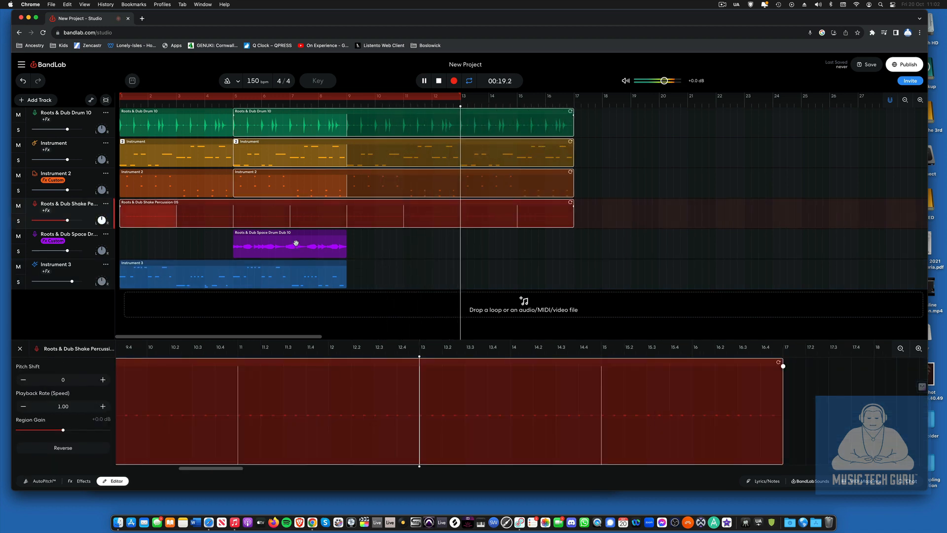
Copy the Roots & Dub Space Drum Dub 10 region to bar 13 on its own track.
{"action": "left_click", "coordinate": [278, 240]}
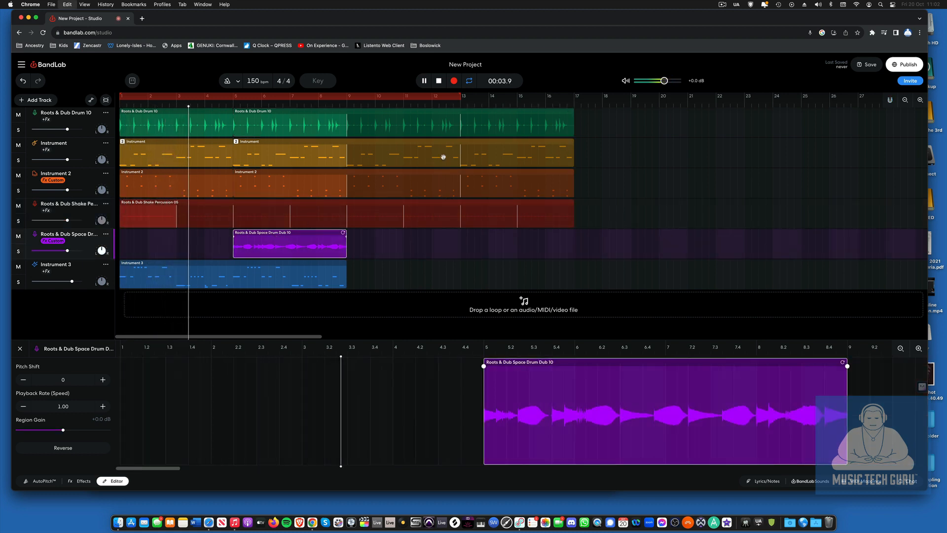
{"action": "left_click", "coordinate": [439, 81]}
{"action": "left_click", "coordinate": [459, 104]}
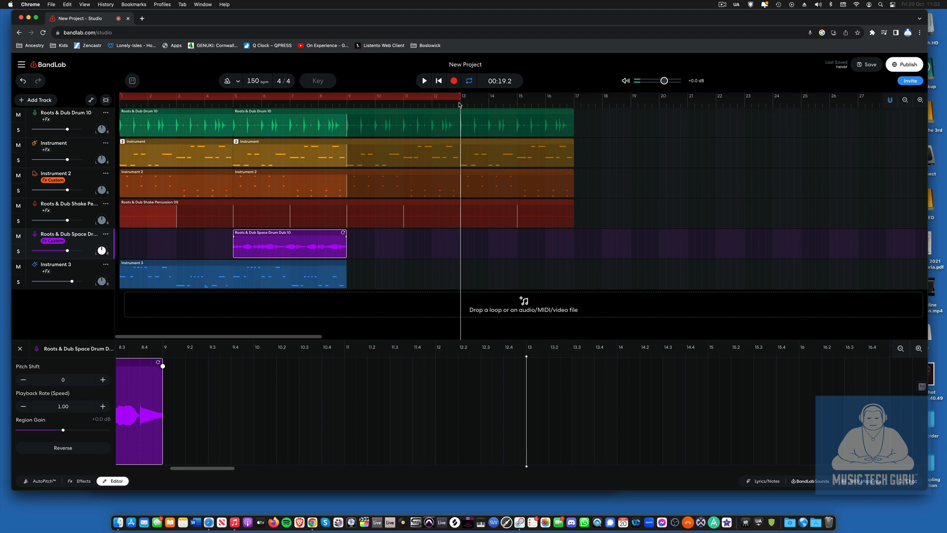
{"action": "key", "text": "super+v"}
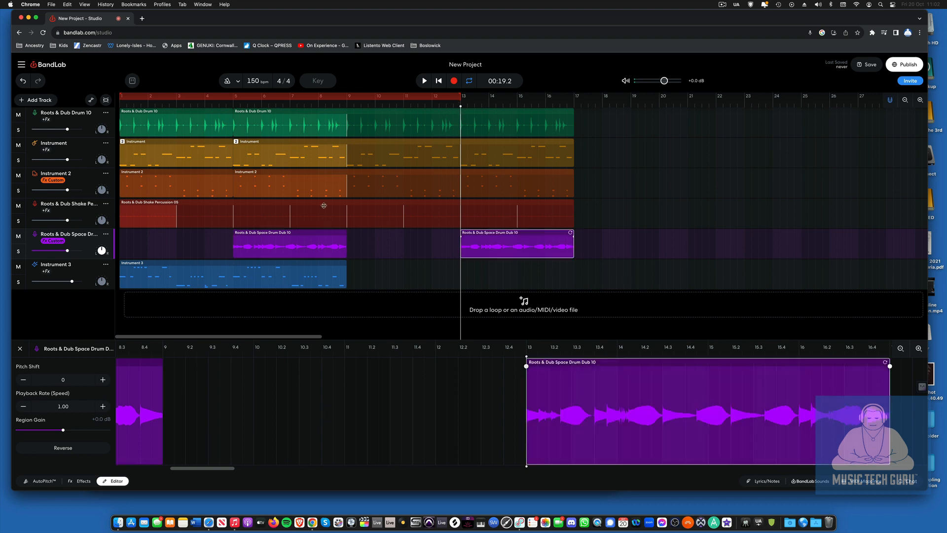
Duplicate the muted guitar region at bar 9, and play the arrangement from bar 1 with the cycle range extended to bar 17.
{"action": "left_click", "coordinate": [188, 275]}
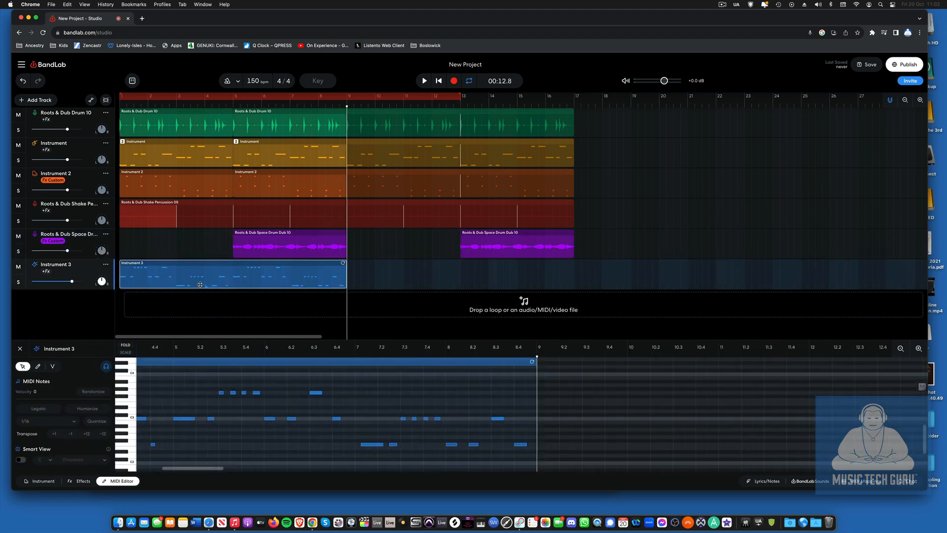
{"action": "key", "text": "super+v"}
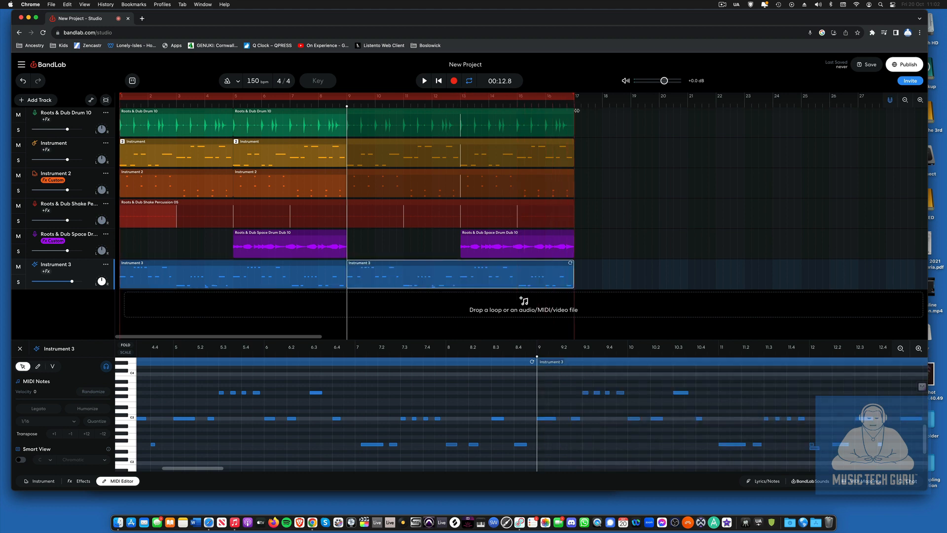
{"action": "key", "text": "Return"}
{"action": "key", "text": "space"}
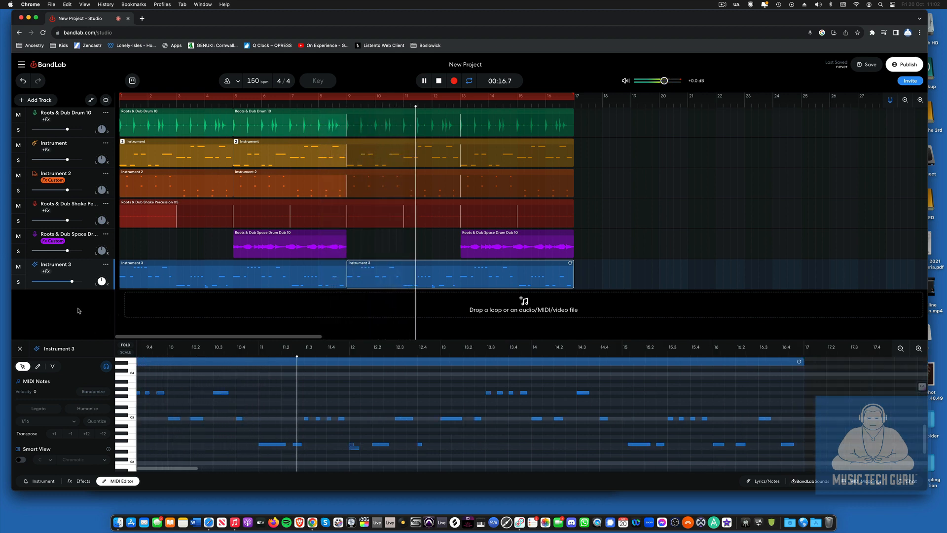
{"action": "key", "text": "space"}
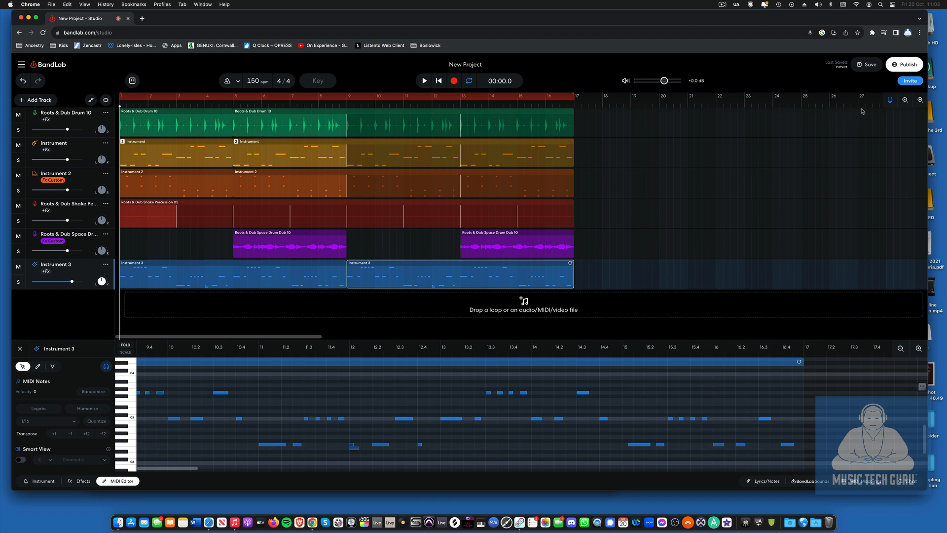
Audition the Roots & Dub Vocals Lead 06 loop on its own and against the playing arrangement.
{"action": "left_click", "coordinate": [811, 481]}
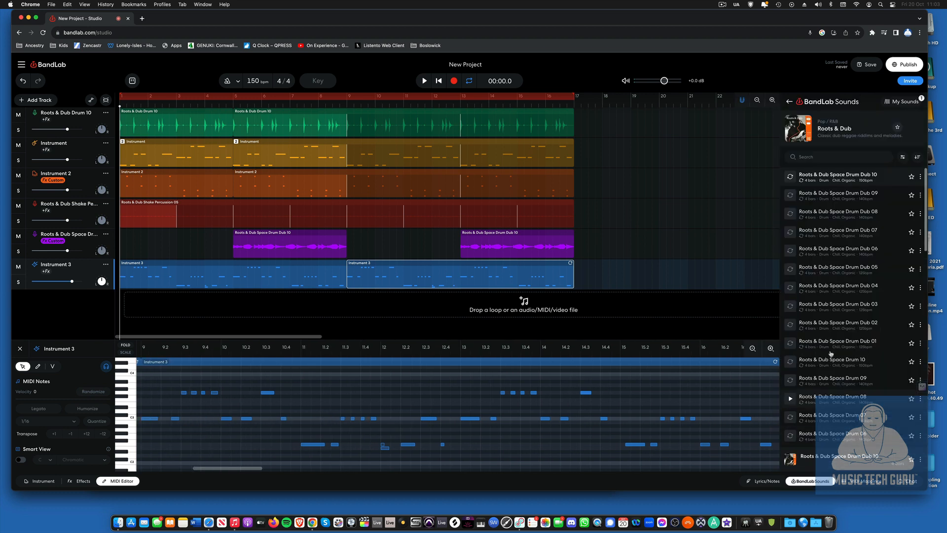
{"action": "scroll", "coordinate": [817, 287], "scroll_direction": "down", "scroll_amount": 10}
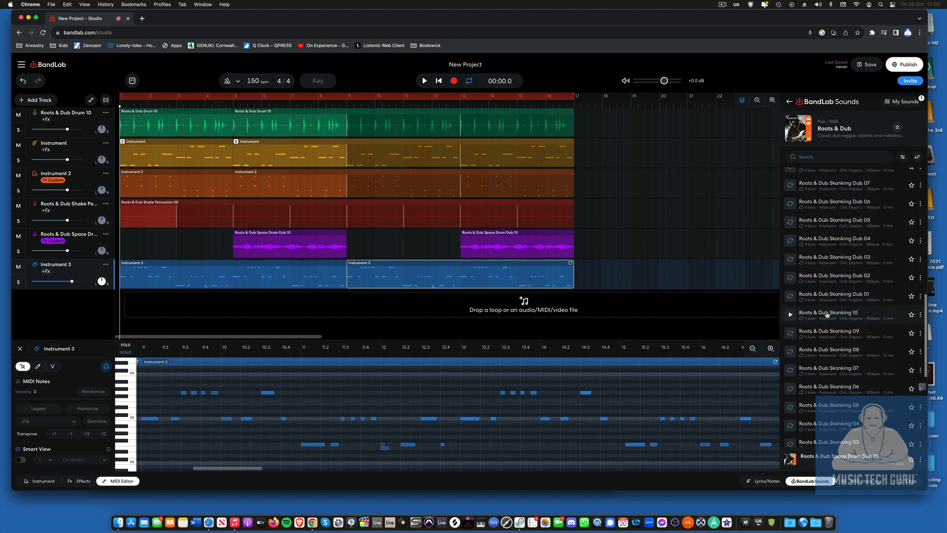
{"action": "scroll", "coordinate": [827, 315], "scroll_direction": "down", "scroll_amount": 5}
{"action": "left_click", "coordinate": [789, 299]}
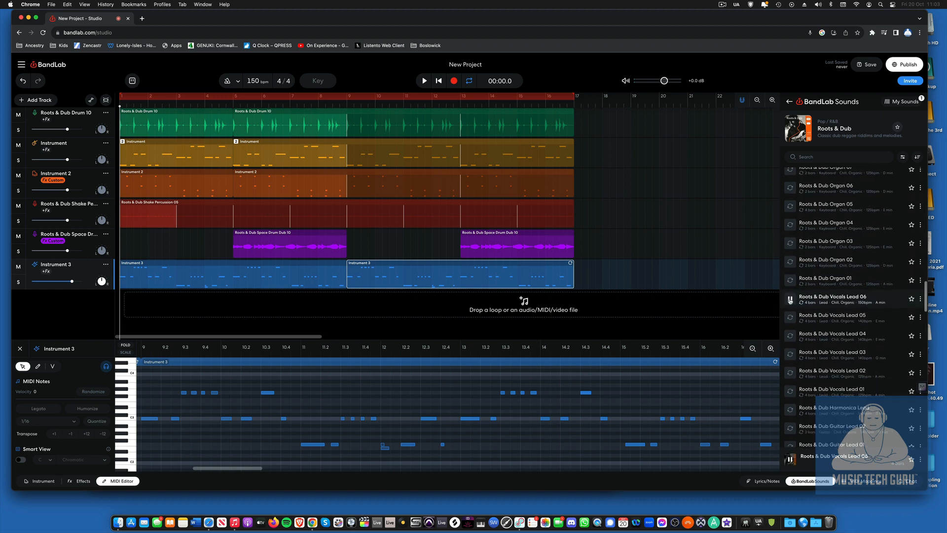
{"action": "key", "text": "space"}
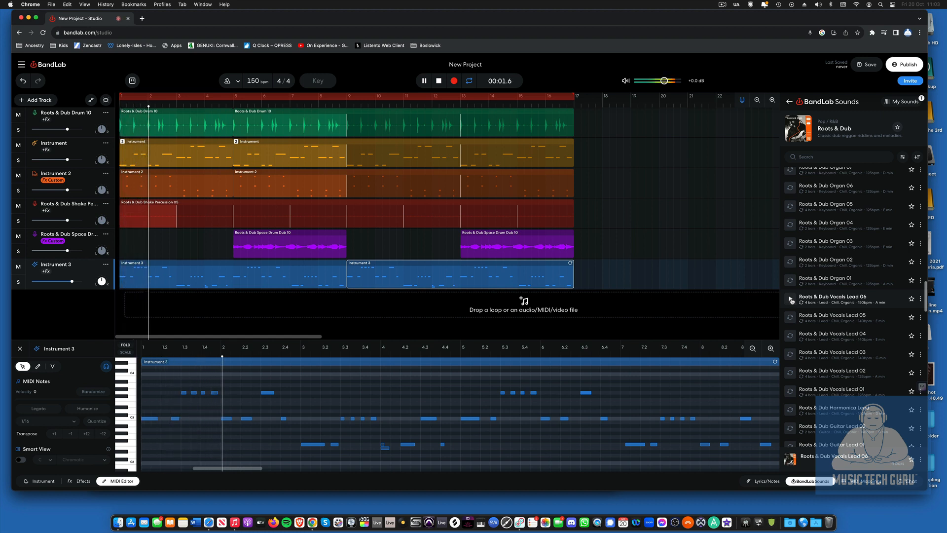
{"action": "left_click", "coordinate": [791, 300]}
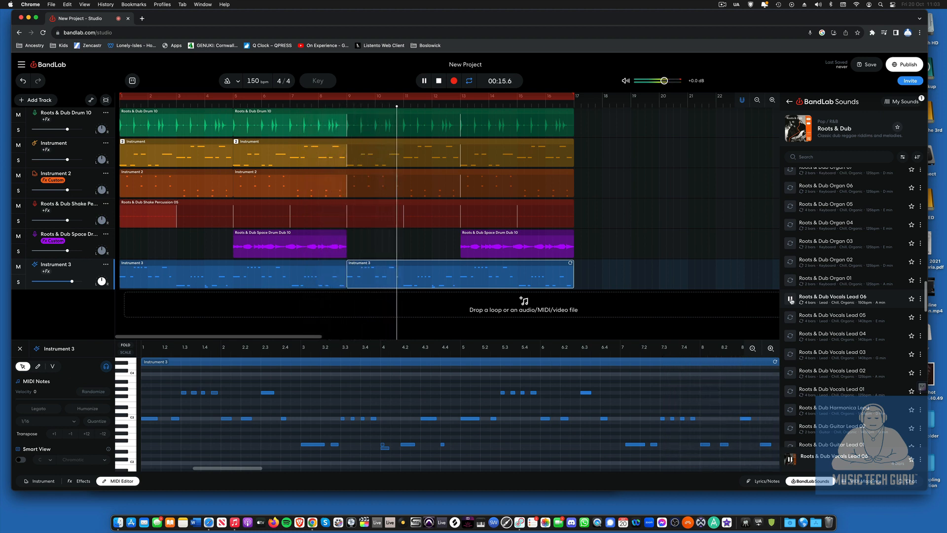
{"action": "key", "text": "space"}
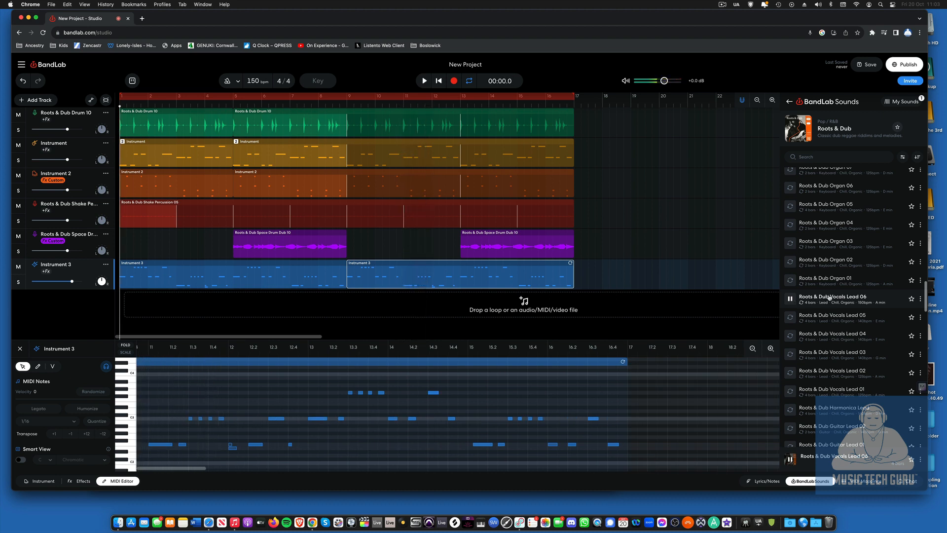
Add Roots & Dub Vocals Lead 06 on a new track at bar 9 without setting the project key, and play the arrangement.
{"action": "left_click_drag", "start_coordinate": [602, 308], "coordinate": [118, 299]}
{"action": "left_click_drag", "start_coordinate": [827, 299], "coordinate": [354, 313]}
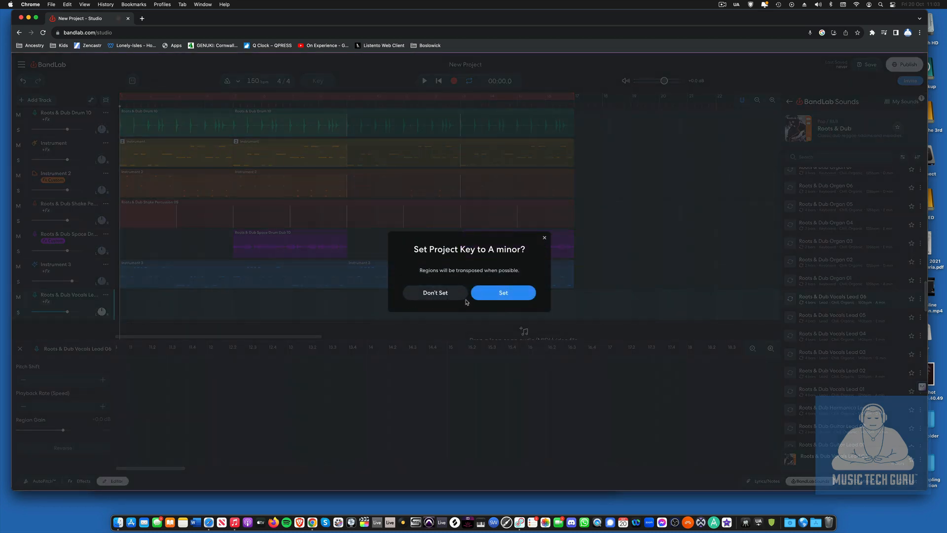
{"action": "left_click", "coordinate": [440, 294]}
{"action": "key", "text": "space"}
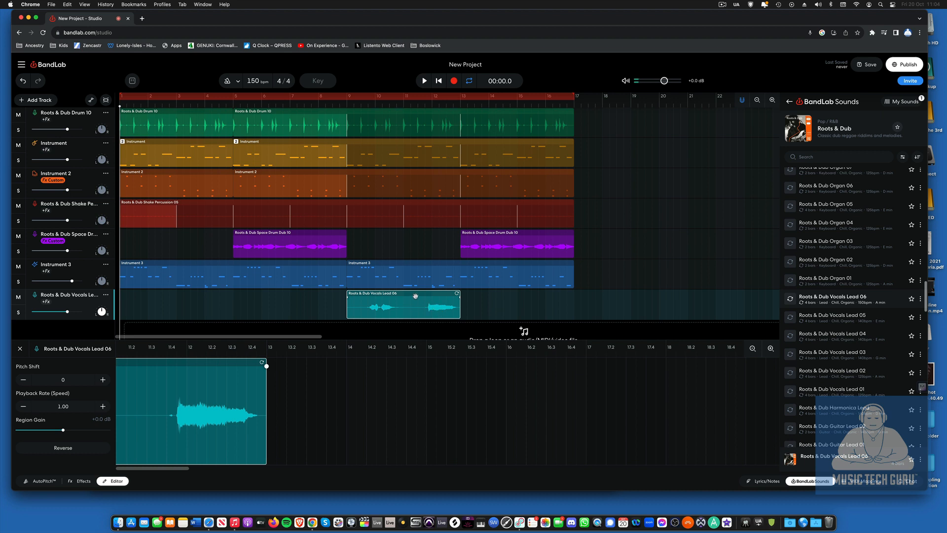
Split the vocal region just after bar 11, copy its second part to about bar 7.2, and play the result.
{"action": "left_click", "coordinate": [405, 104]}
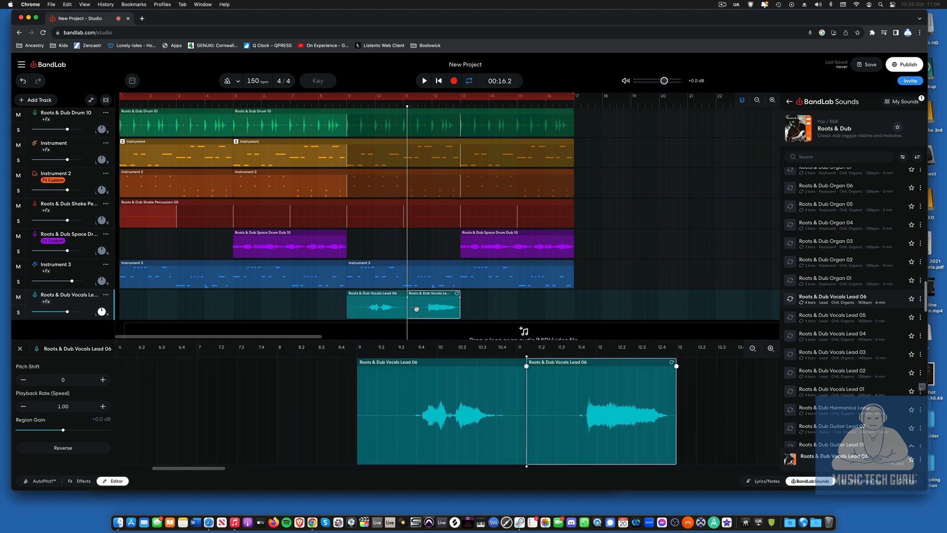
{"action": "left_click", "coordinate": [297, 105]}
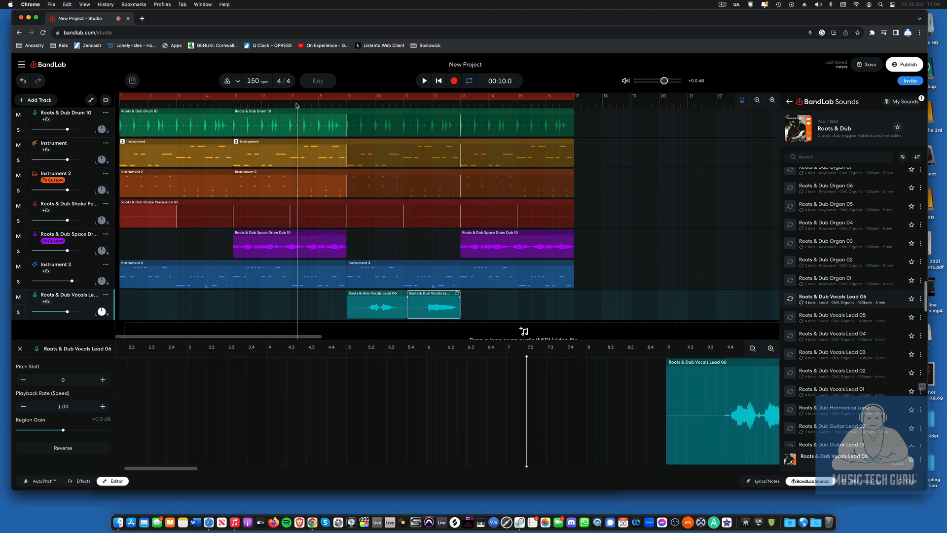
{"action": "key", "text": "cmd+v"}
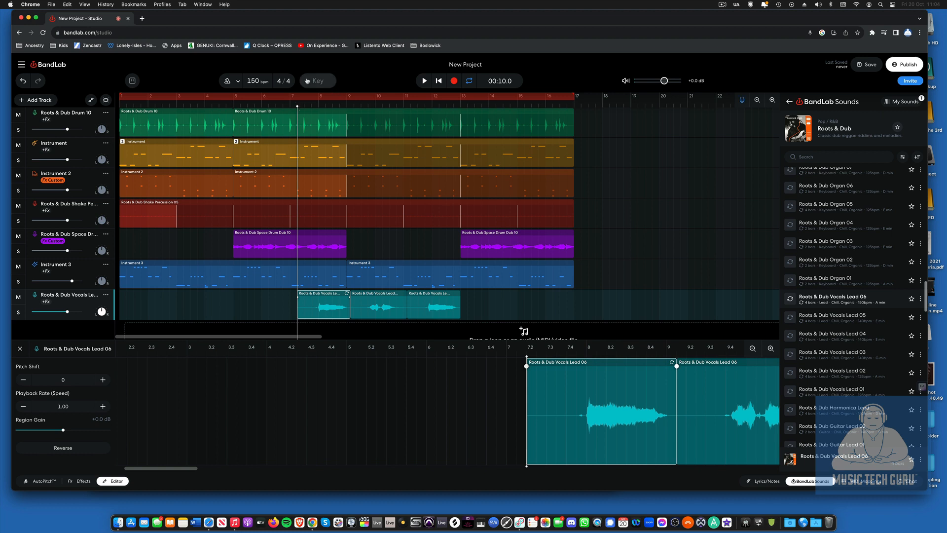
{"action": "left_click", "coordinate": [279, 105]}
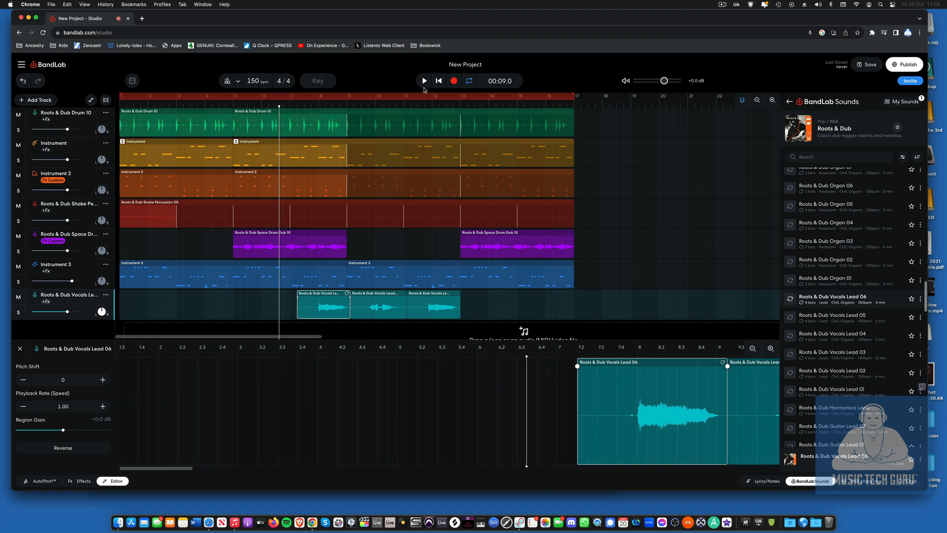
{"action": "left_click", "coordinate": [425, 81]}
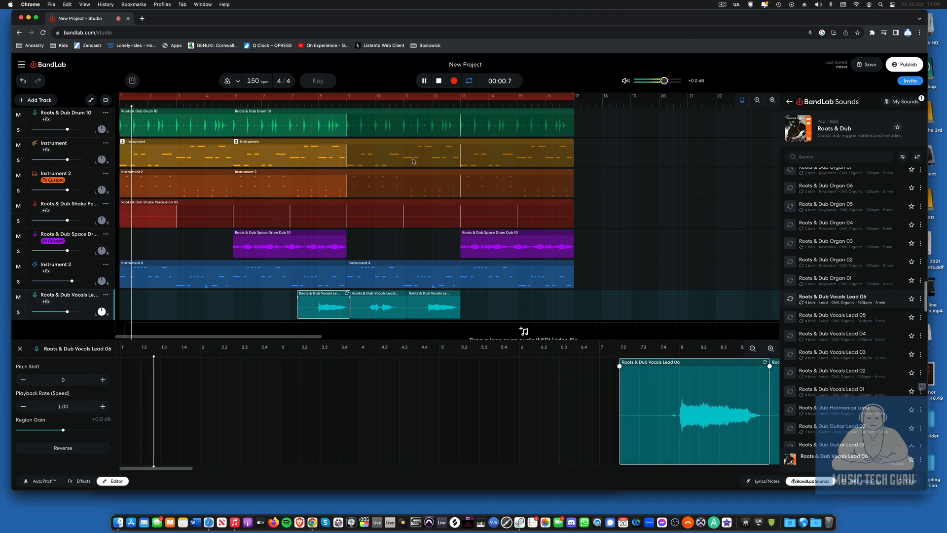